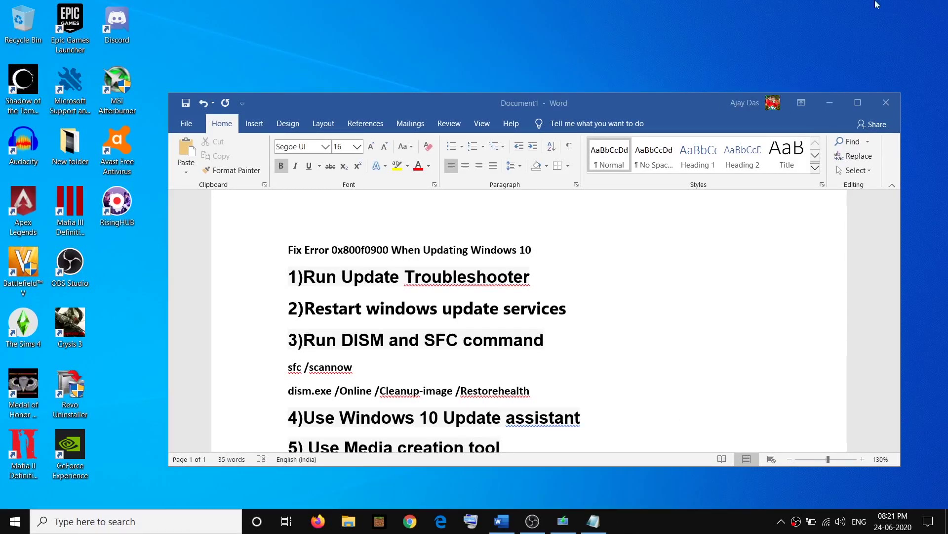
# Review the title about error 0x800f0900 and the first listed fix, Run Update Troubleshooter, in the document.
pyautogui.click(362, 247)
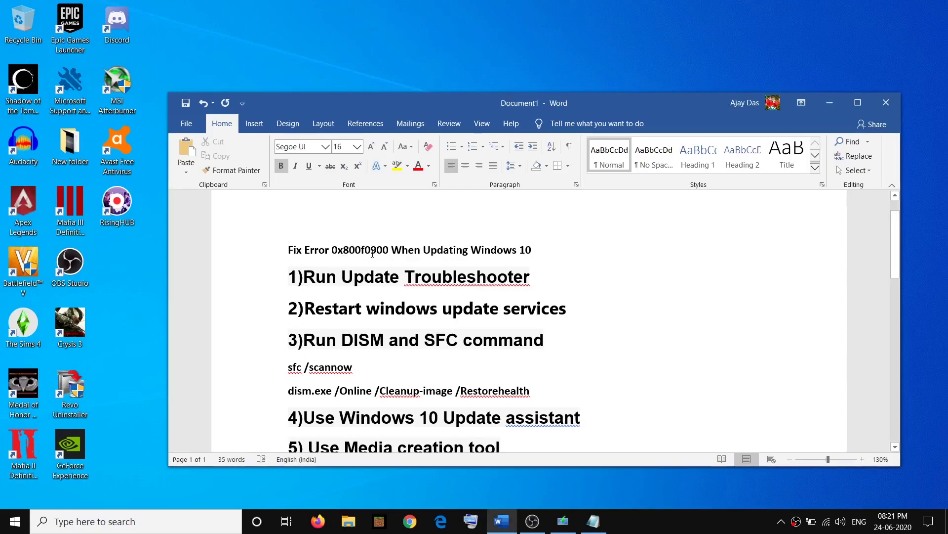
pyautogui.moveTo(372, 253); pyautogui.dragTo(305, 251)
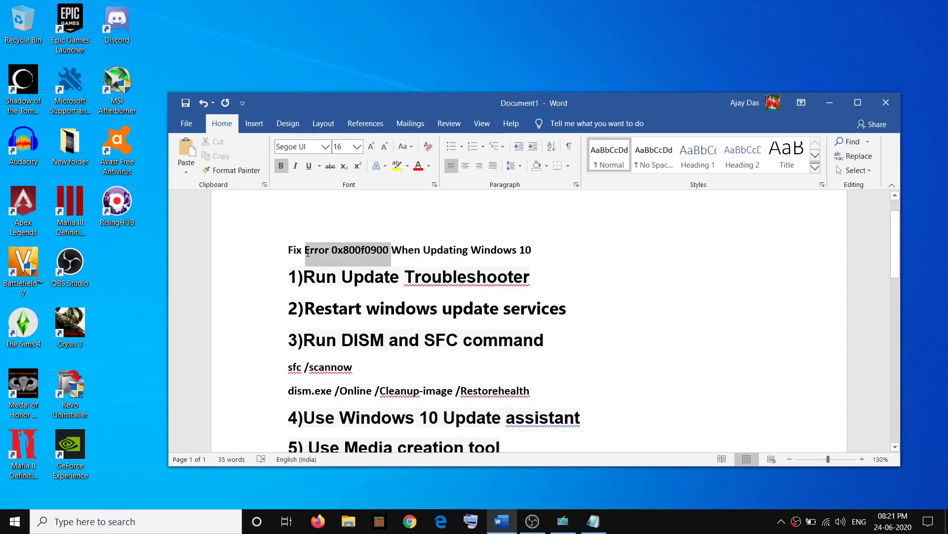
pyautogui.click(384, 252)
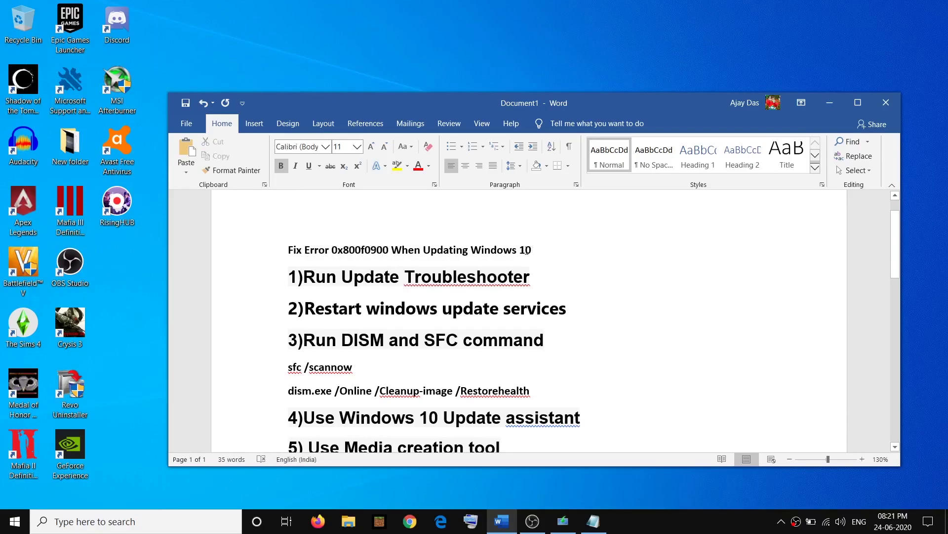
pyautogui.moveTo(527, 251); pyautogui.dragTo(424, 251)
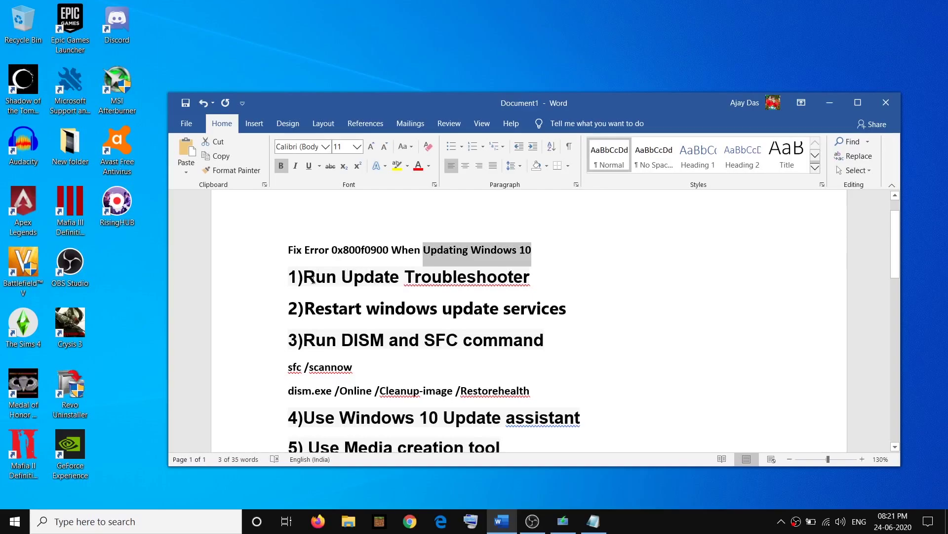
pyautogui.moveTo(313, 281); pyautogui.dragTo(504, 282)
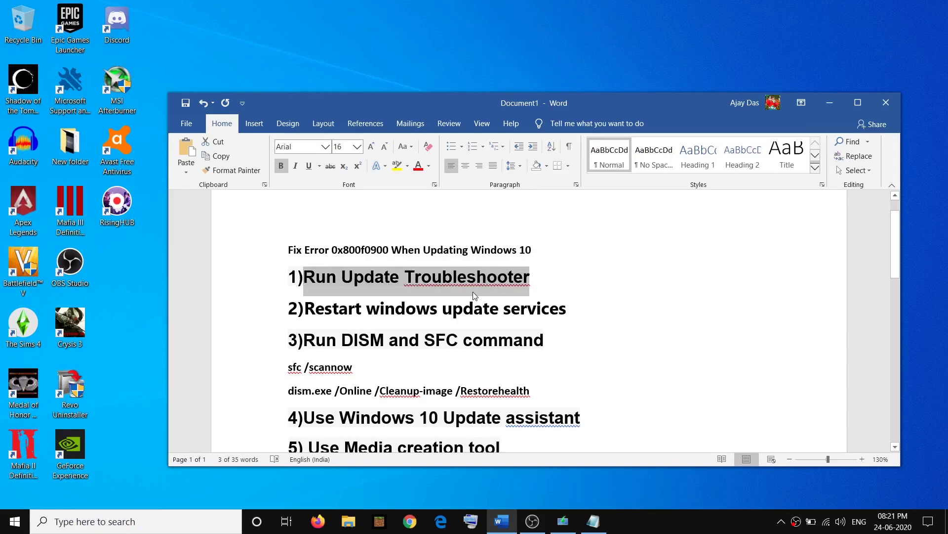
# Open the additional troubleshooters in Windows Settings under Update & Security and run the Windows Update troubleshooter.
pyautogui.click(15, 522)
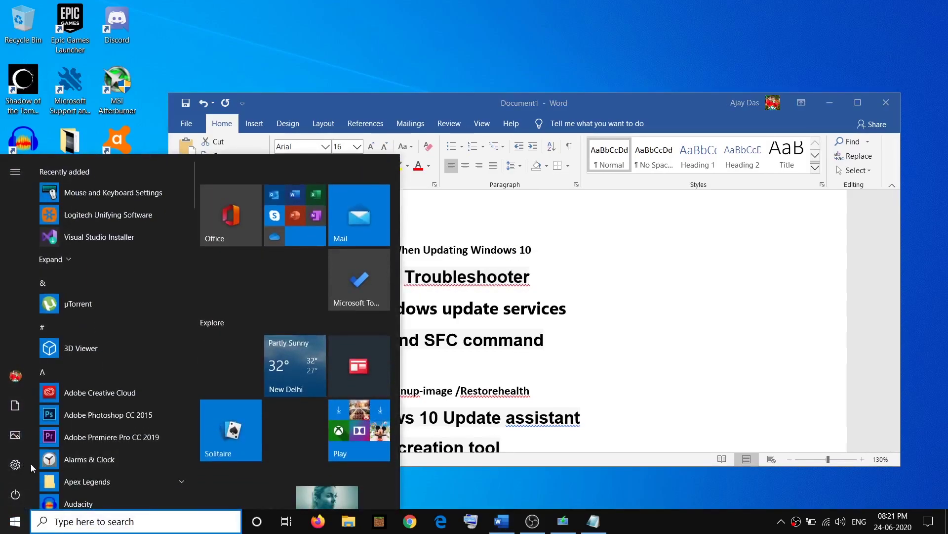
pyautogui.click(15, 465)
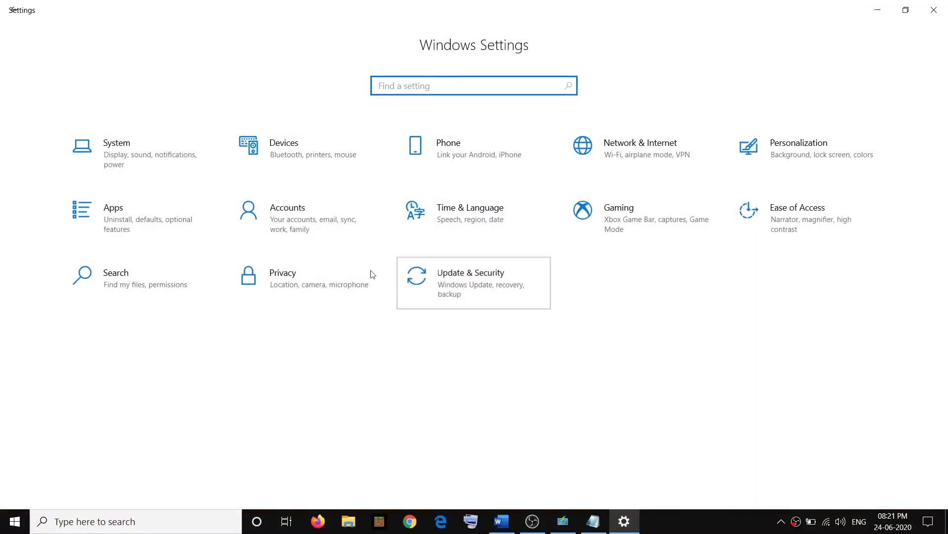
pyautogui.click(468, 291)
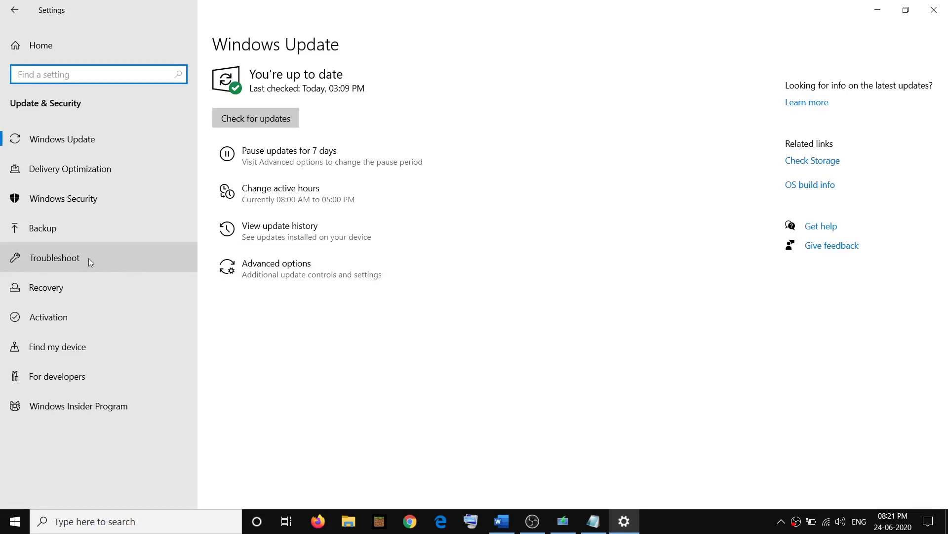
pyautogui.click(71, 260)
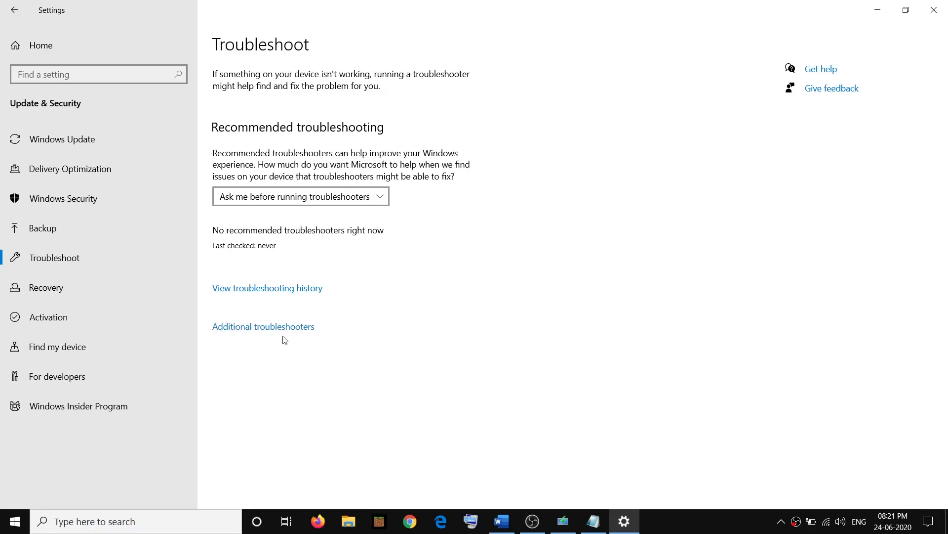
pyautogui.click(261, 332)
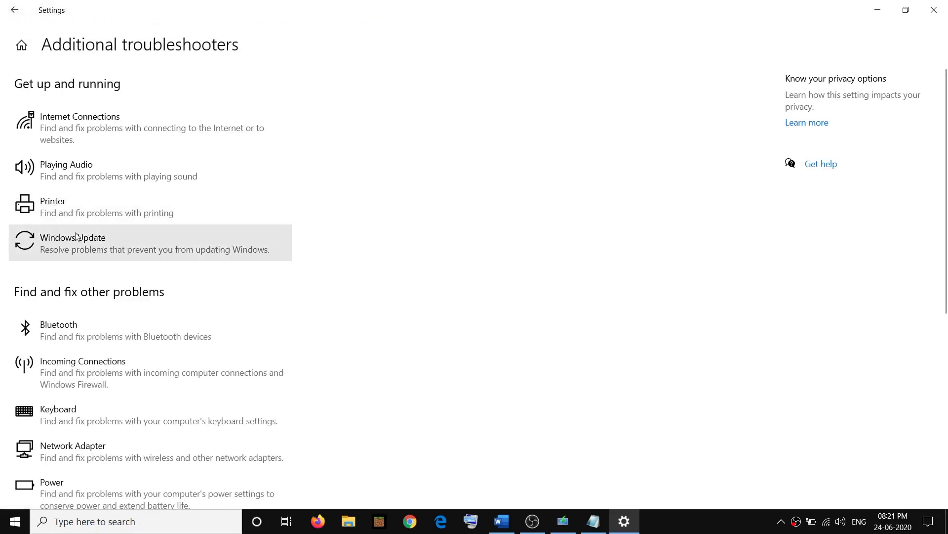
pyautogui.click(112, 248)
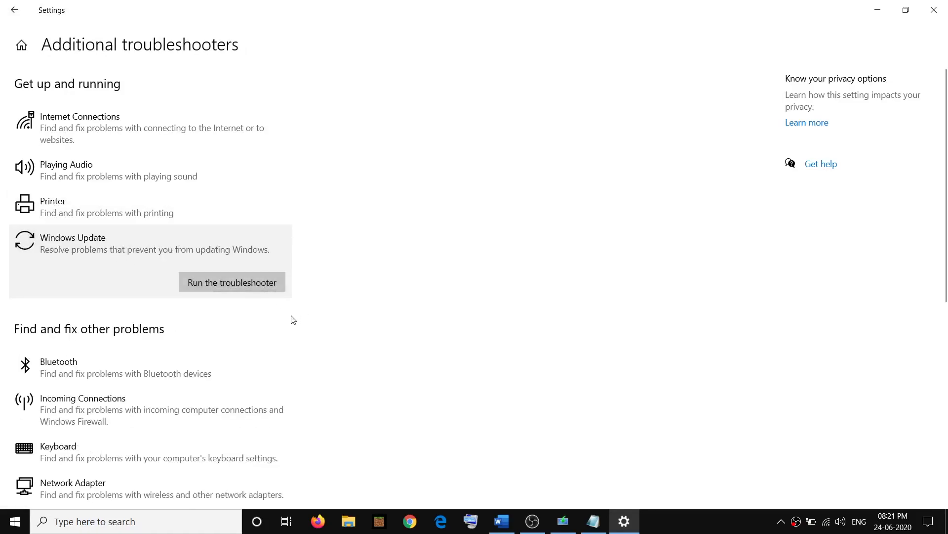
pyautogui.click(244, 285)
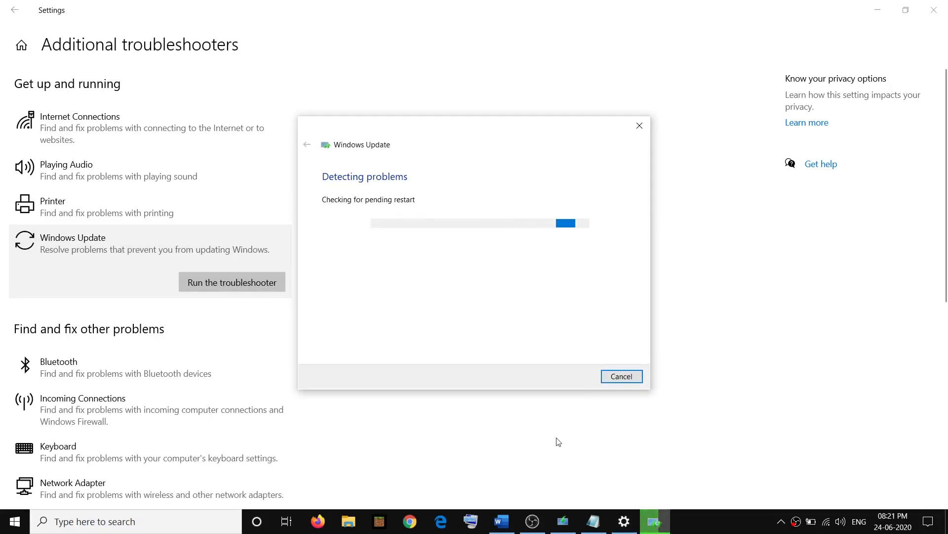
# Switch back to the Word document and review the second fix, Restart windows update services.
pyautogui.click(501, 521)
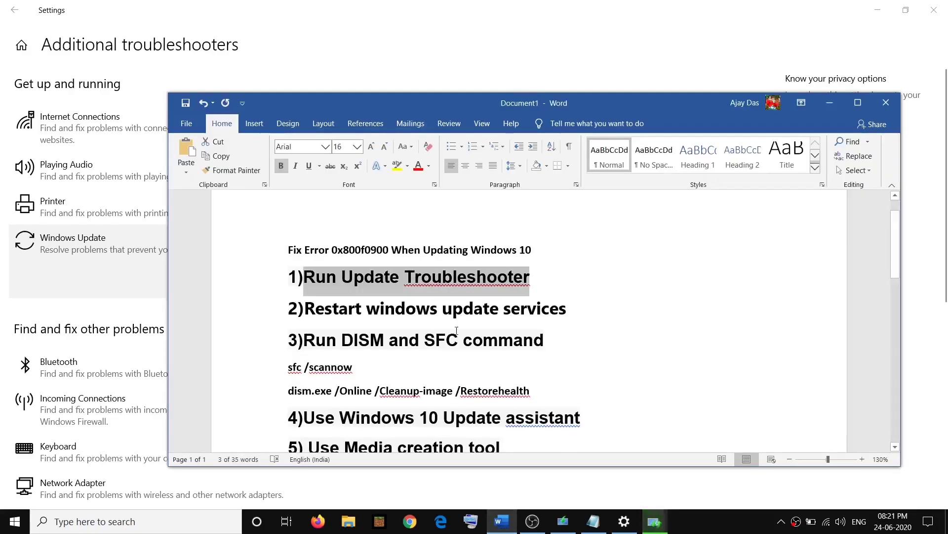
pyautogui.scroll(-2, 456, 330)
pyautogui.click(578, 271)
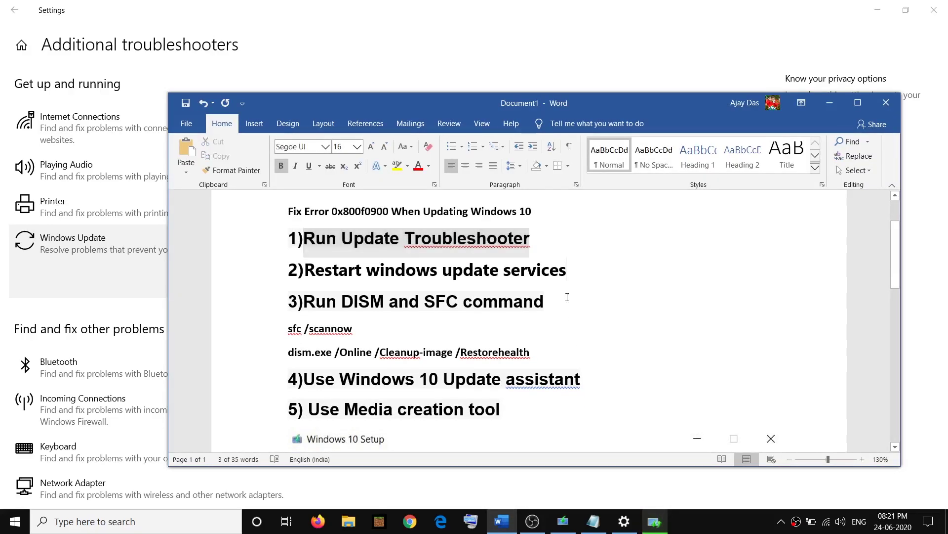
pyautogui.moveTo(569, 269); pyautogui.dragTo(326, 280)
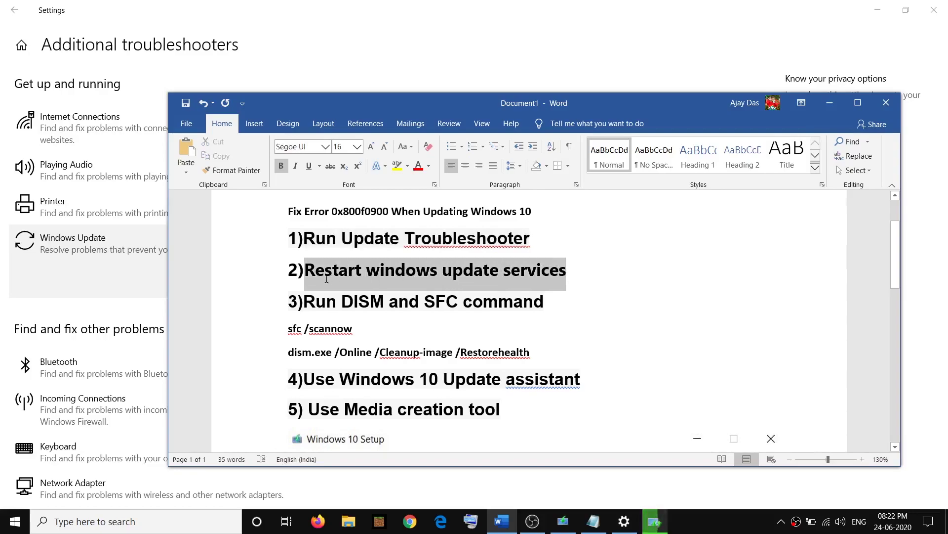
pyautogui.click(562, 285)
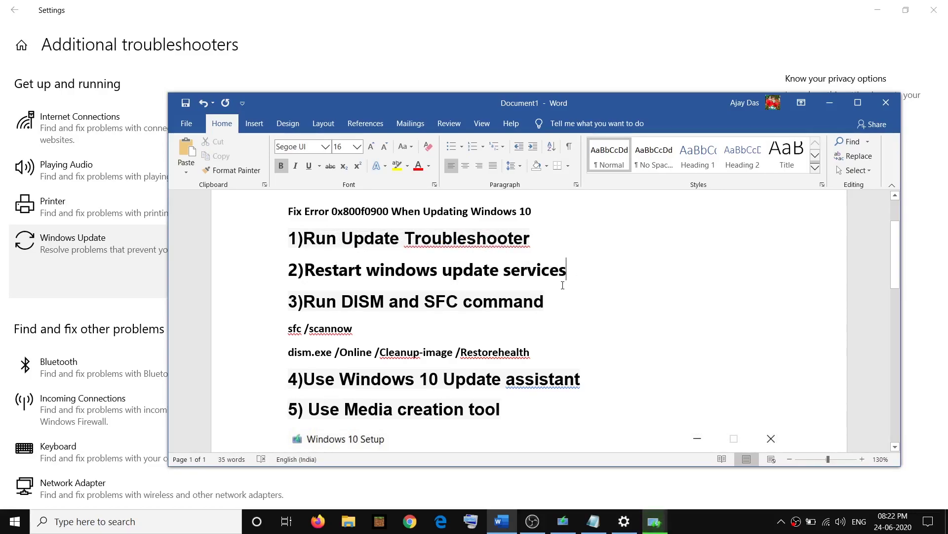
pyautogui.moveTo(573, 273); pyautogui.dragTo(367, 275)
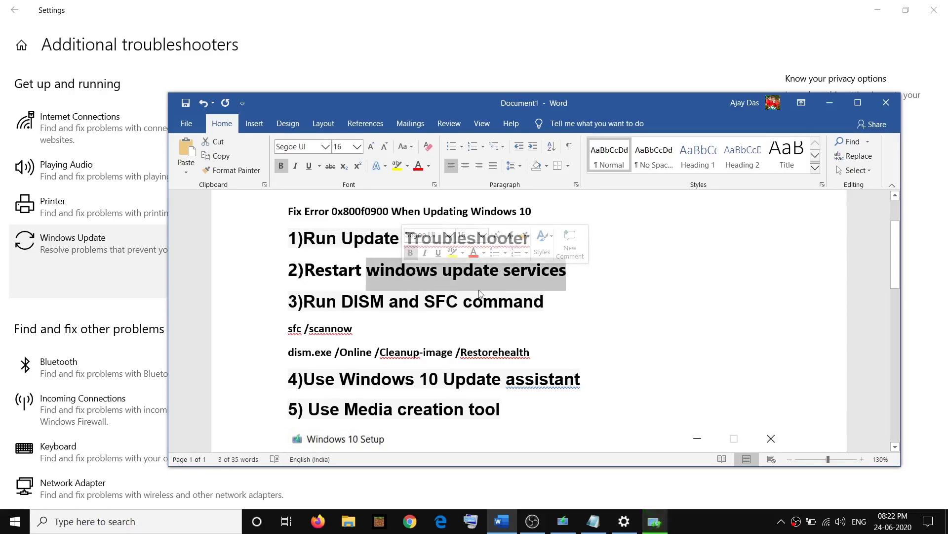
# Search Windows for "services" and run the Services app as administrator.
pyautogui.click(166, 520)
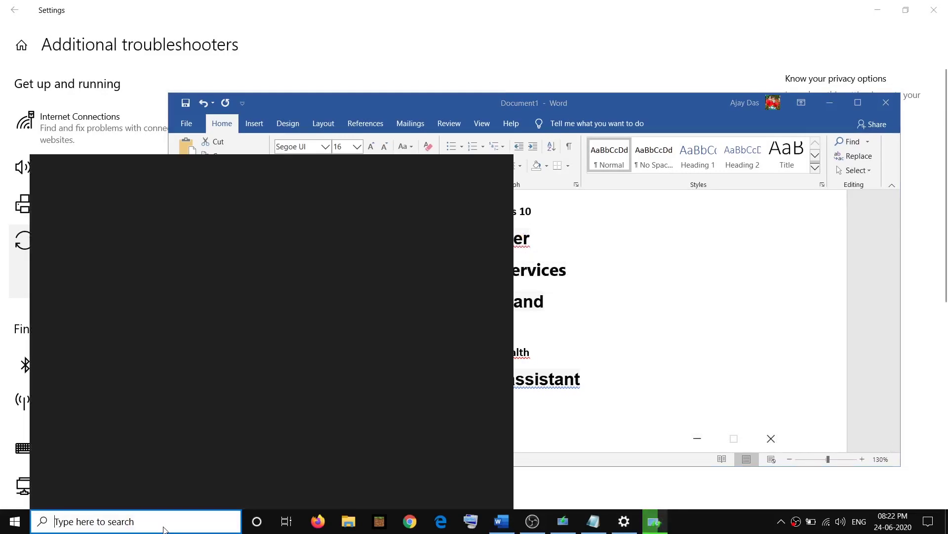
pyautogui.write('services')
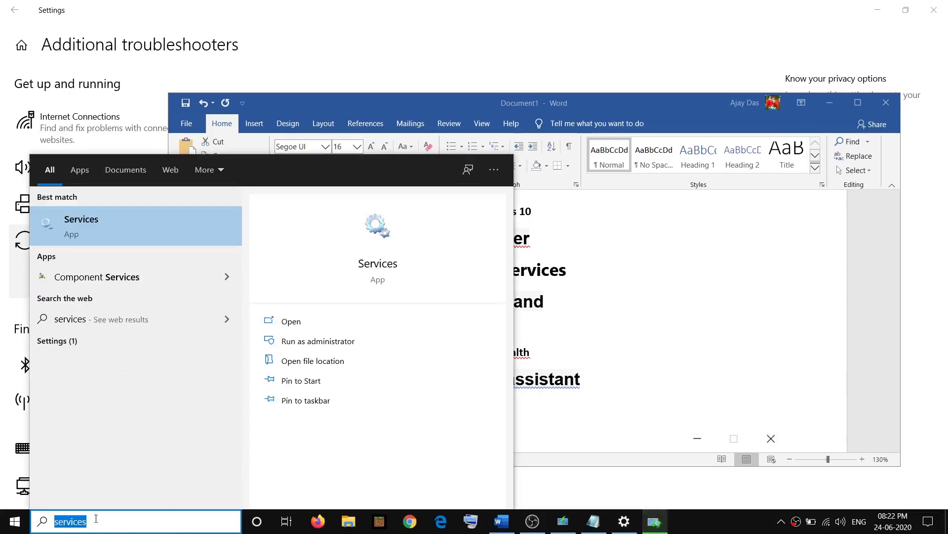
pyautogui.rightClick(112, 219)
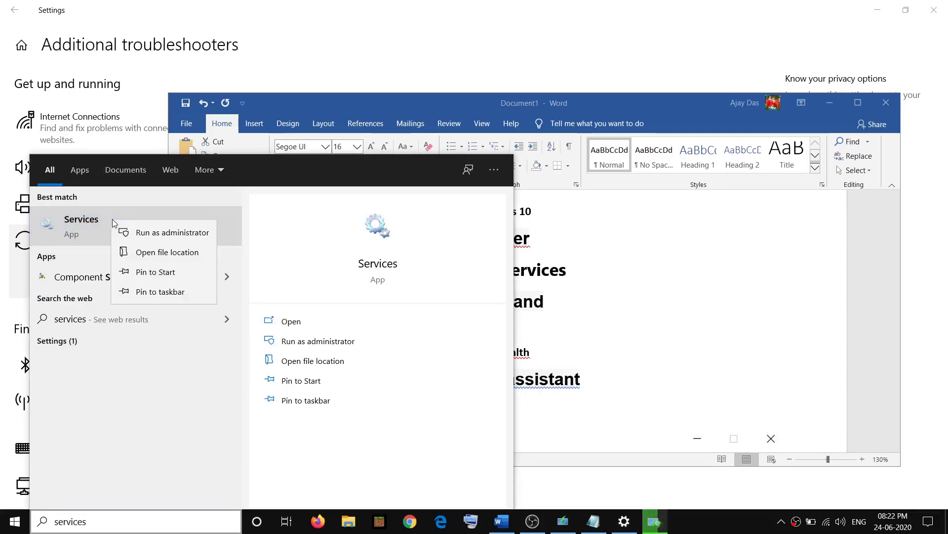
pyautogui.click(172, 236)
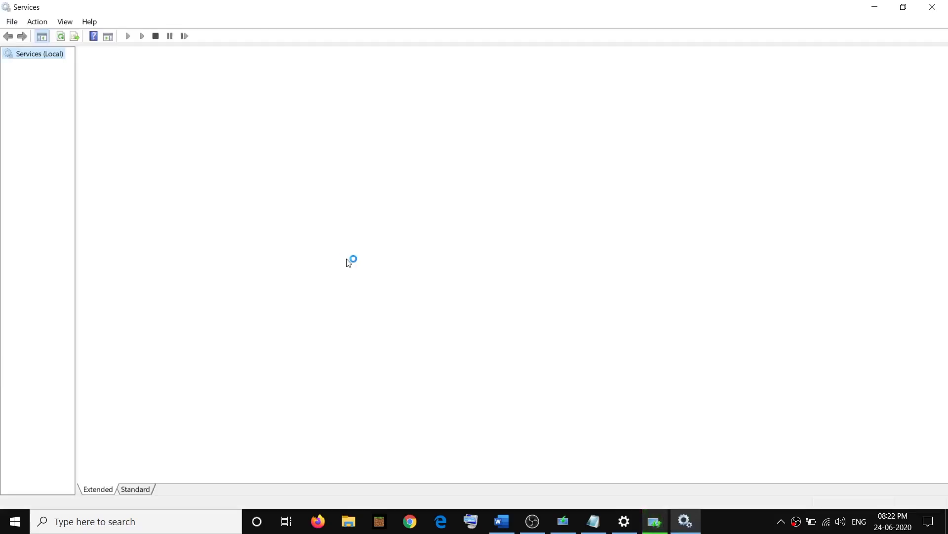
# Locate the Windows Update service in the services list and open its properties.
pyautogui.click(276, 257)
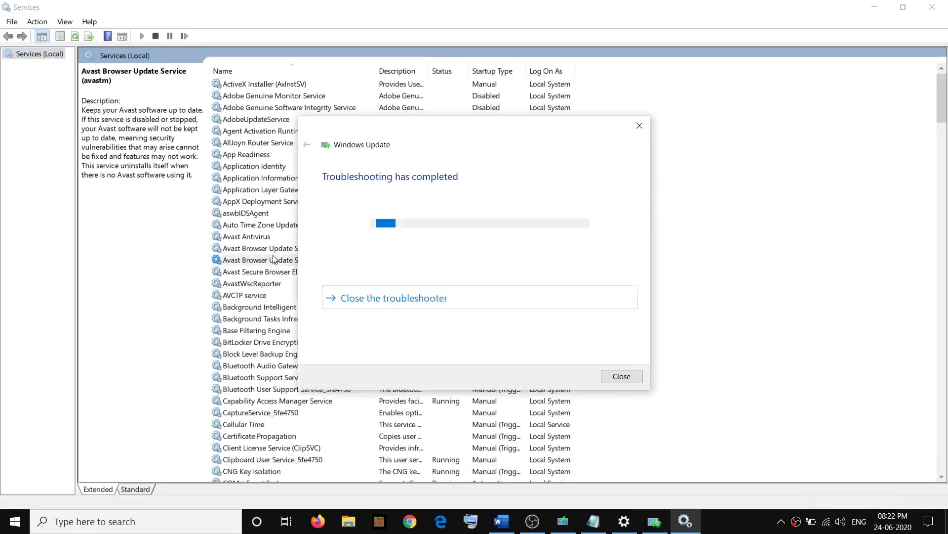
pyautogui.click(260, 236)
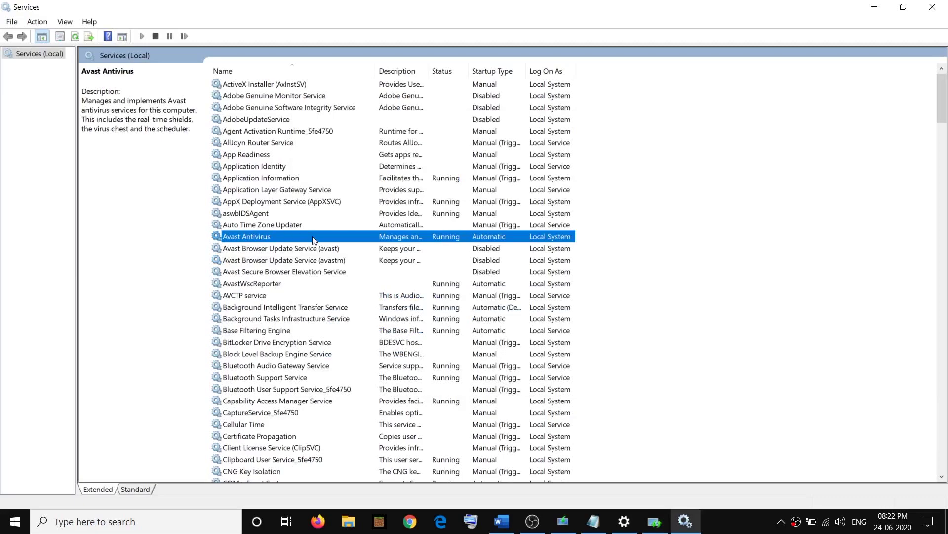
pyautogui.press('w')
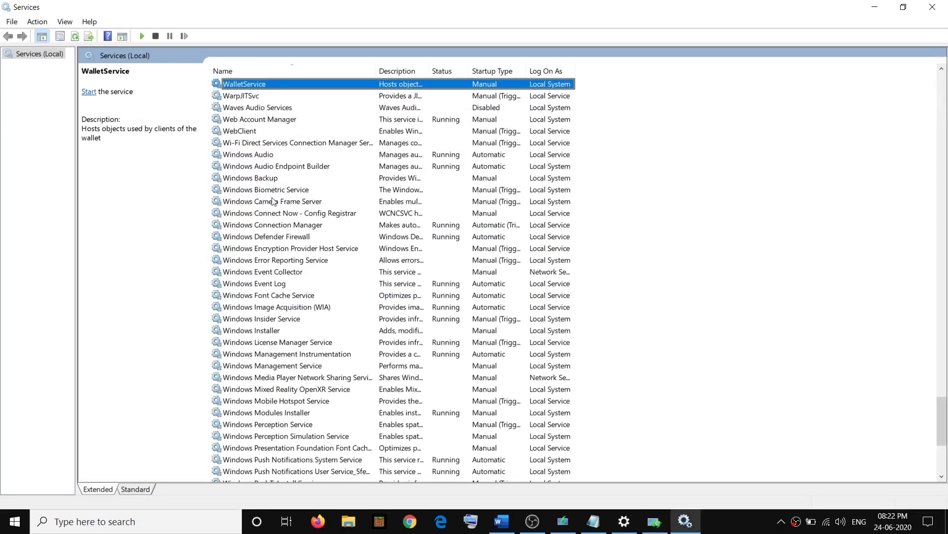
pyautogui.scroll(-6, 299, 353)
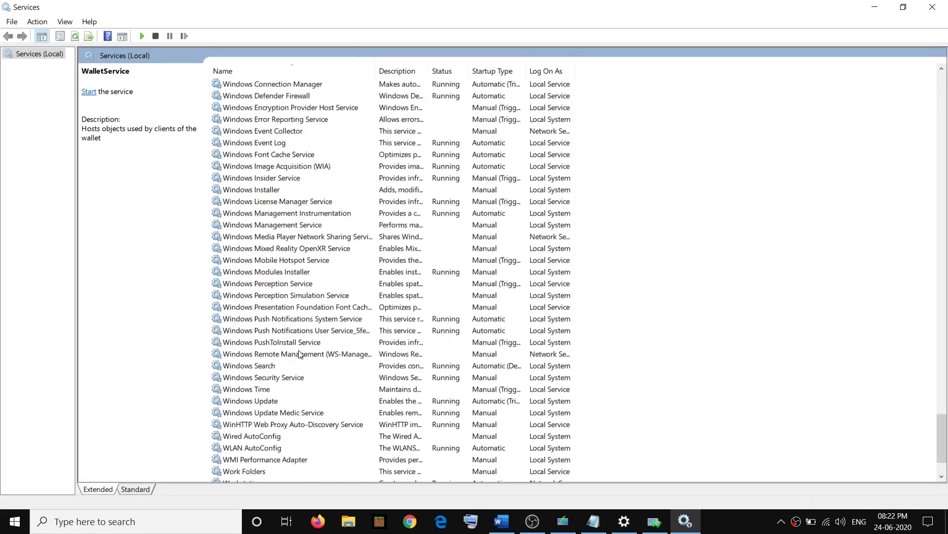
pyautogui.click(247, 330)
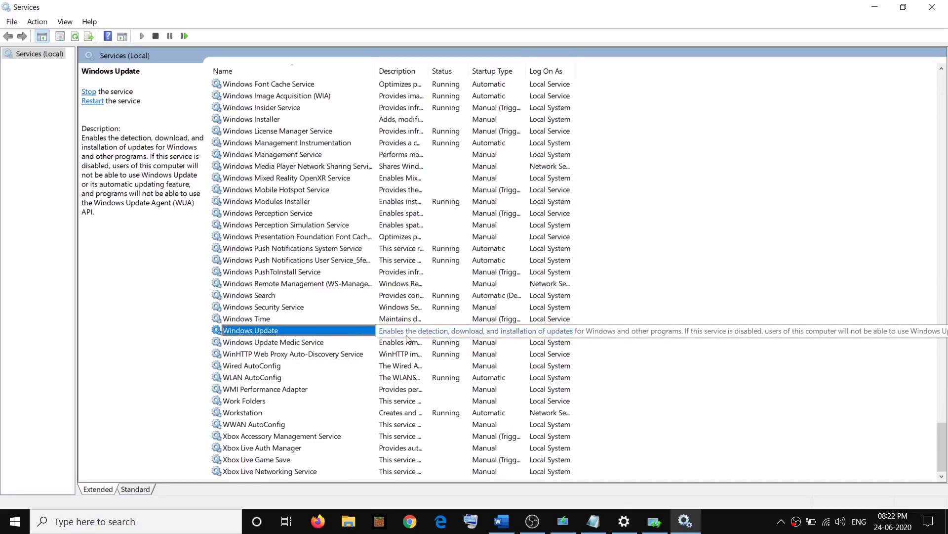
pyautogui.rightClick(378, 330)
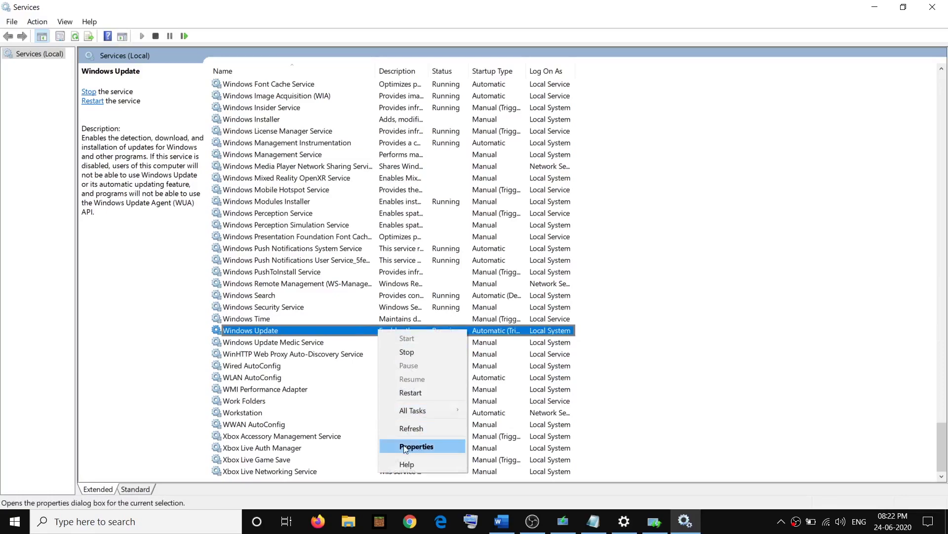
pyautogui.click(419, 444)
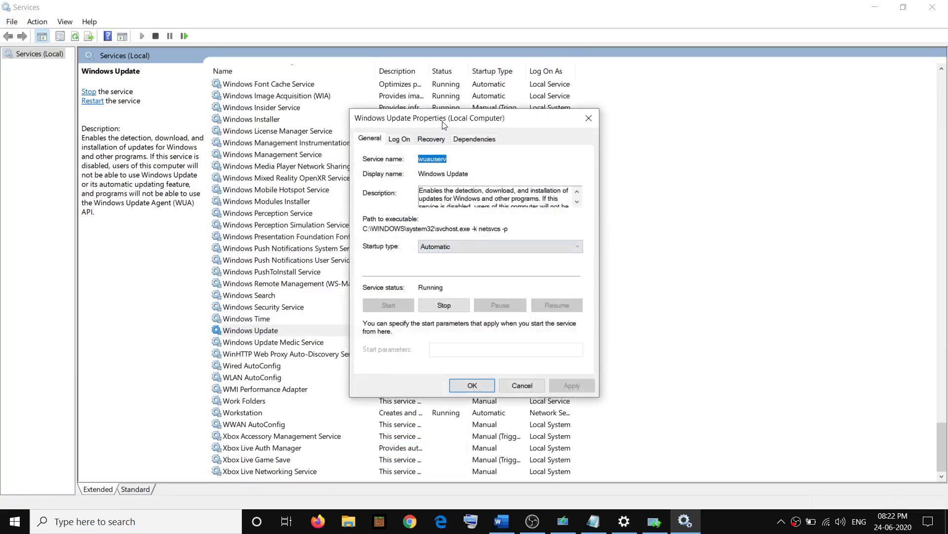
# Set the Windows Update service's startup type to Automatic, apply it and close the properties.
pyautogui.moveTo(443, 123); pyautogui.dragTo(406, 105)
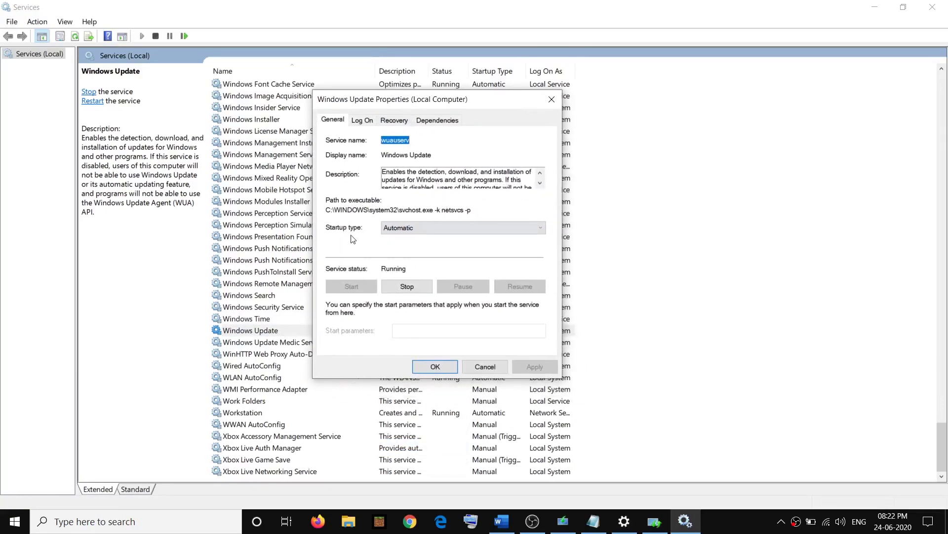
pyautogui.click(422, 232)
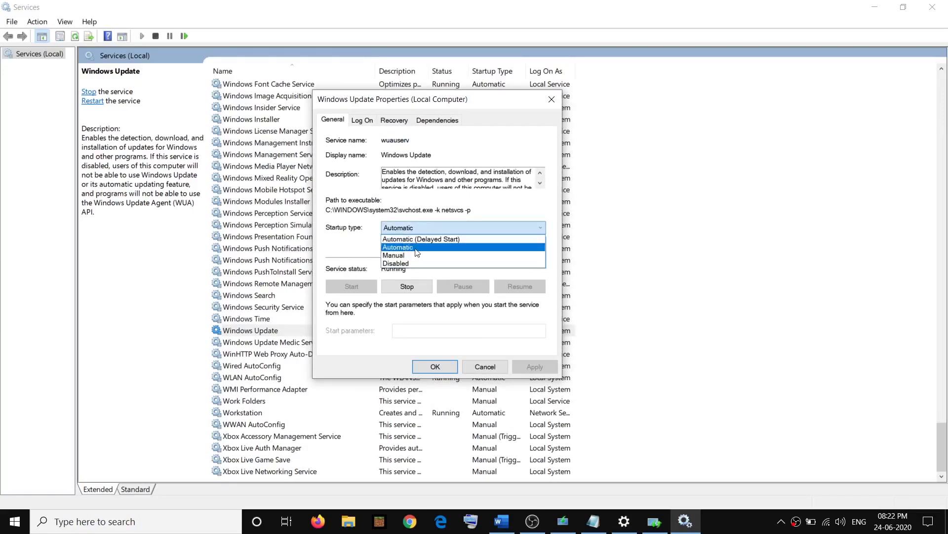
pyautogui.click(417, 252)
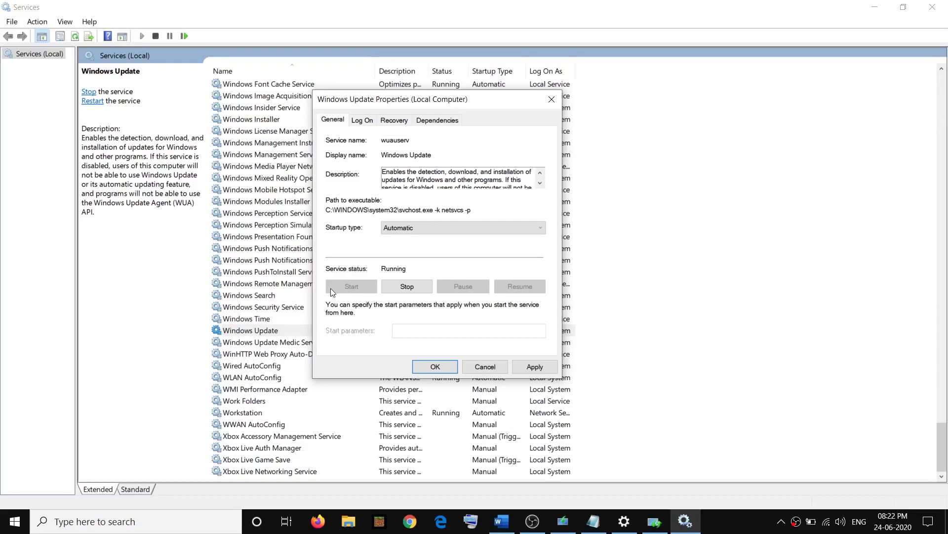
pyautogui.click(534, 370)
pyautogui.click(431, 366)
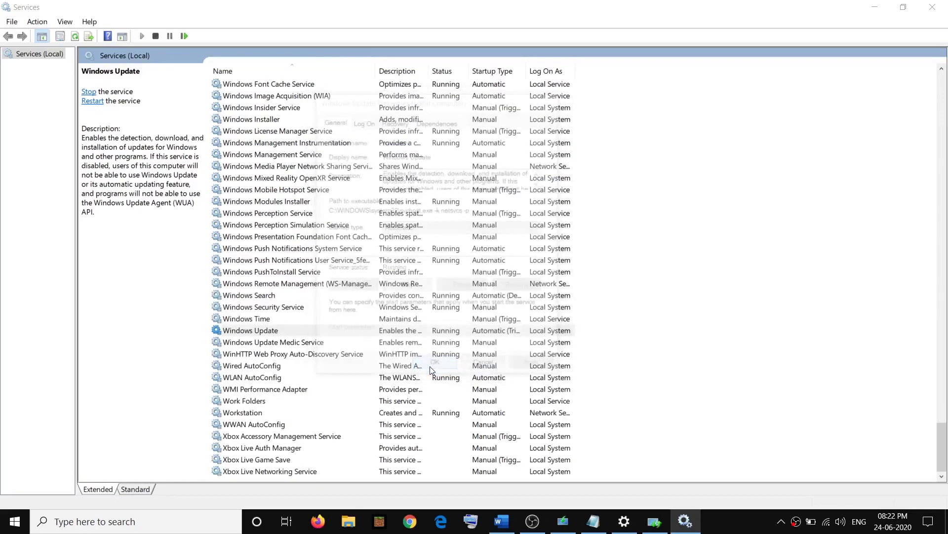
# Restart the Windows Update service and close the Services window.
pyautogui.rightClick(361, 334)
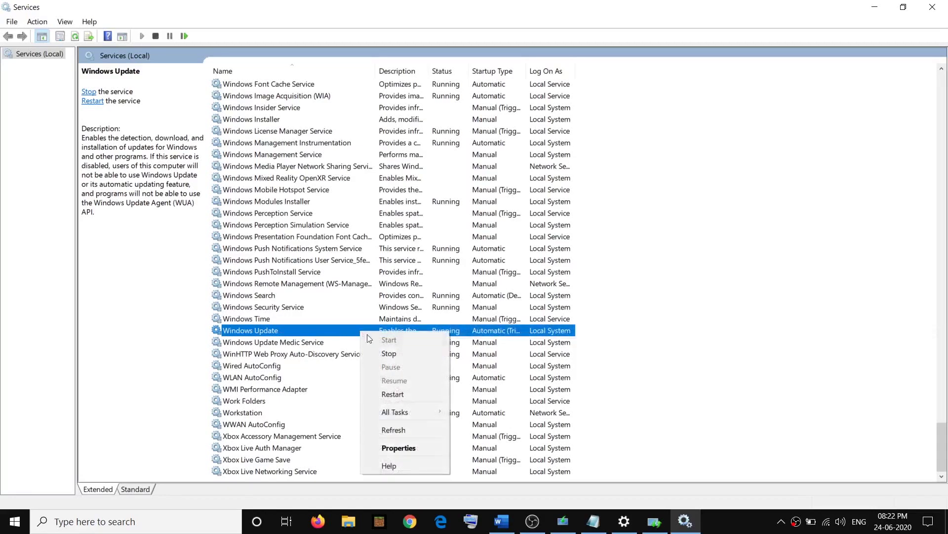
pyautogui.click(401, 393)
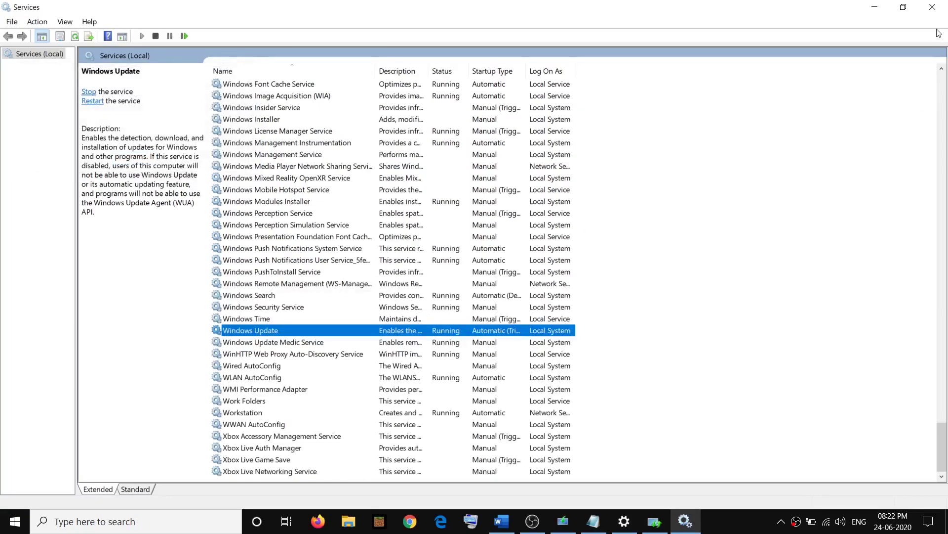
pyautogui.click(940, 11)
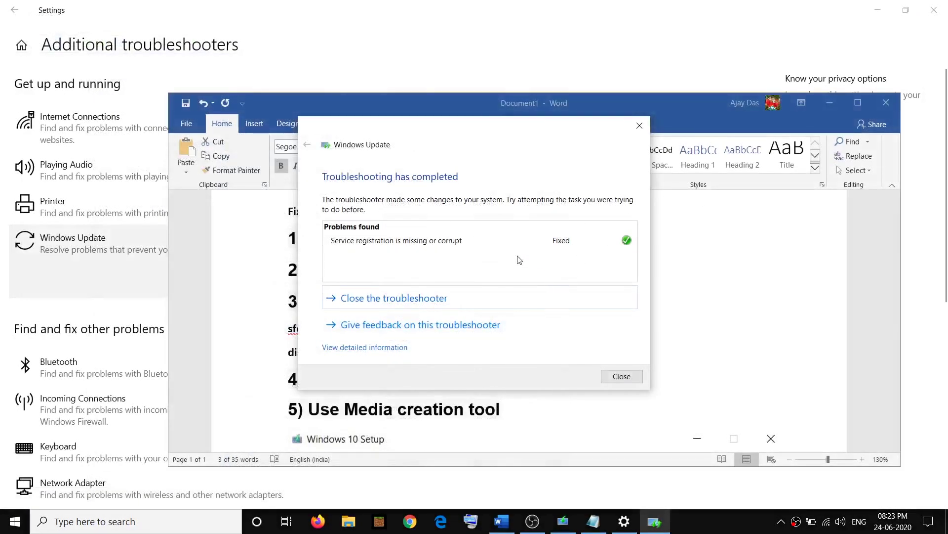
# Close the completed Windows Update troubleshooter and highlight "DISM and SFC command" in the third fix of the Word notes.
pyautogui.click(622, 376)
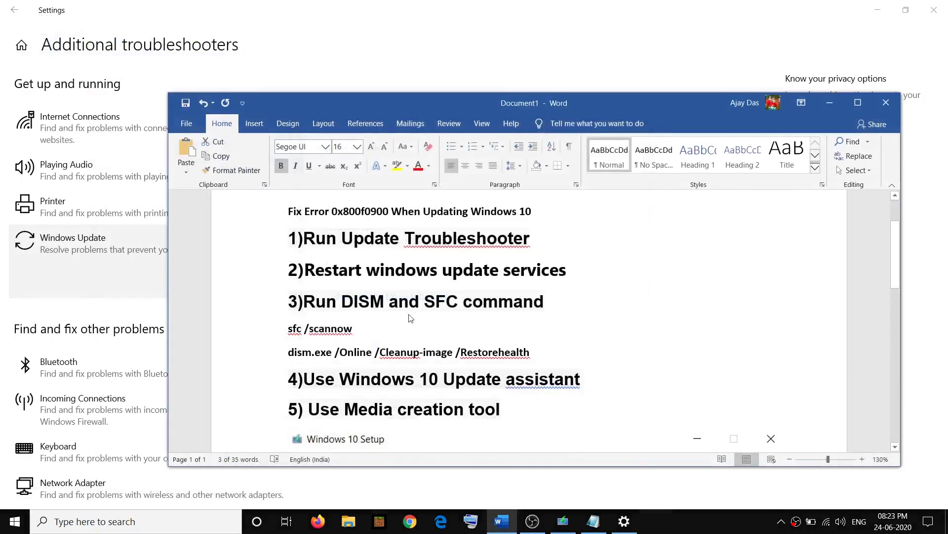
pyautogui.click(341, 302)
pyautogui.moveTo(341, 302); pyautogui.dragTo(503, 303)
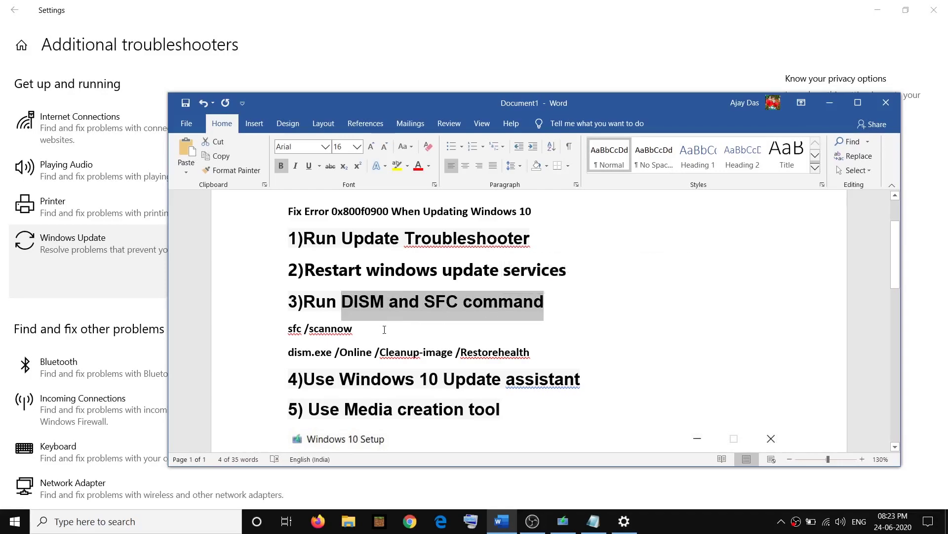
pyautogui.click(352, 329)
# Search Windows for "cmd" and run Command Prompt as administrator.
pyautogui.click(121, 524)
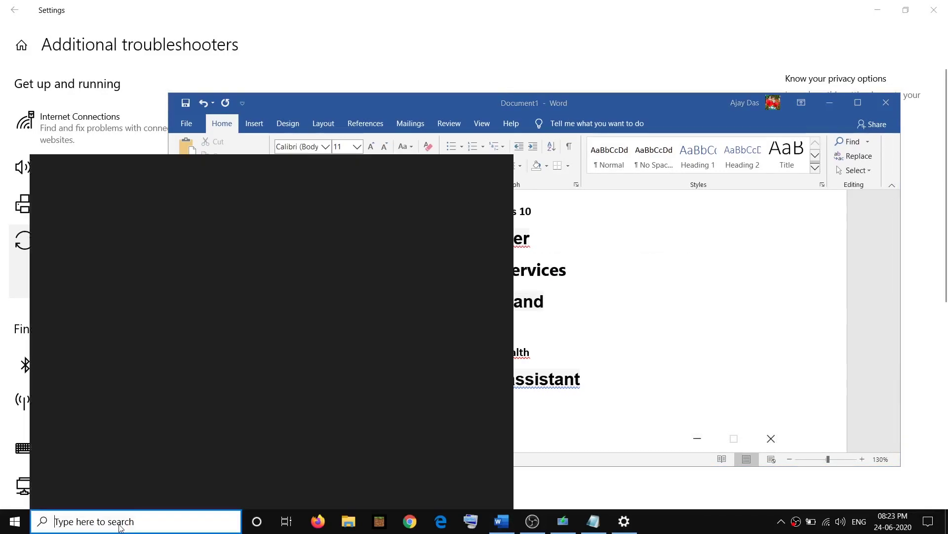
pyautogui.write('cmd')
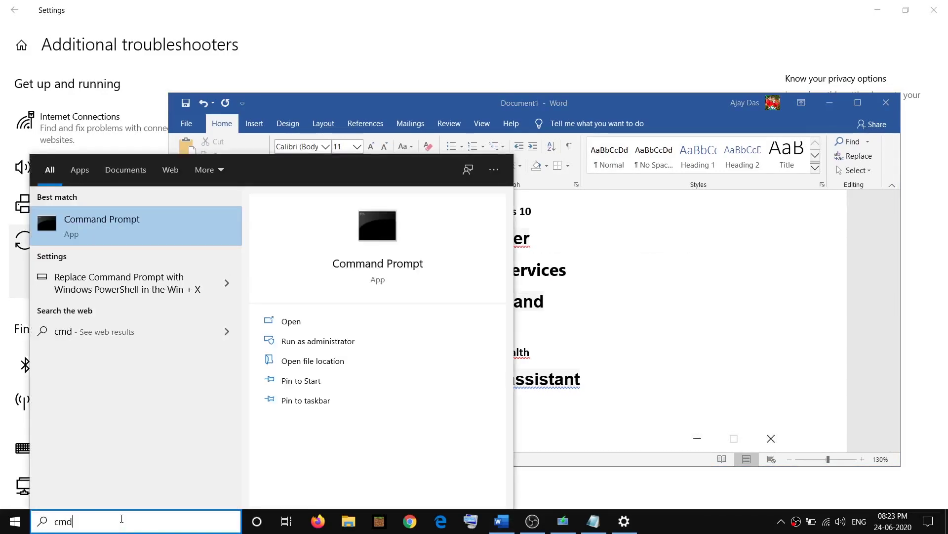
pyautogui.click(121, 519)
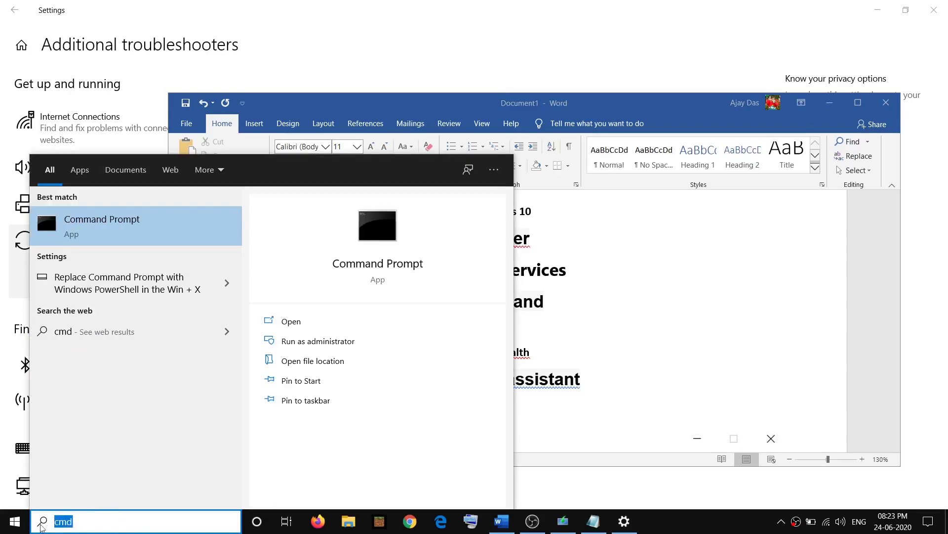
pyautogui.rightClick(110, 228)
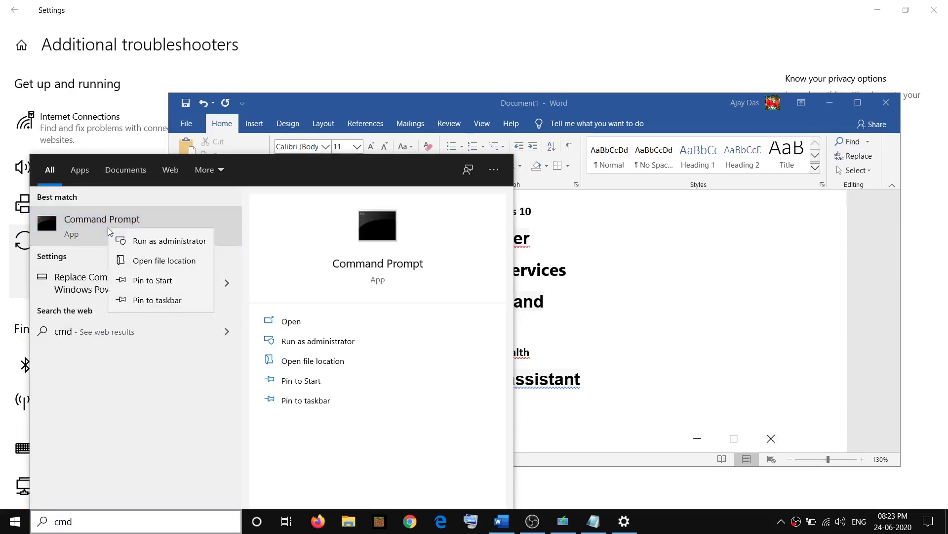
pyautogui.click(168, 240)
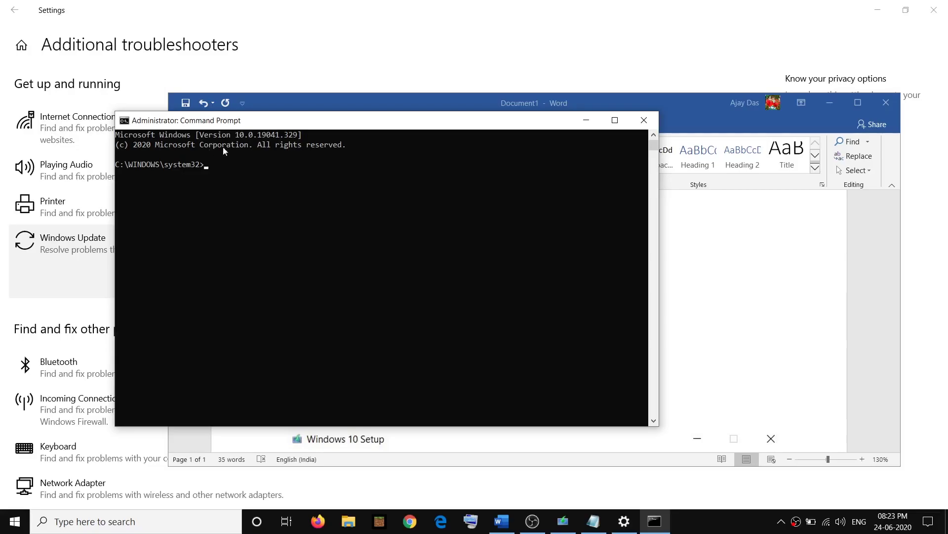
# Run the notes' sfc /scannow command in the administrator Command Prompt and minimize its window.
pyautogui.click(670, 325)
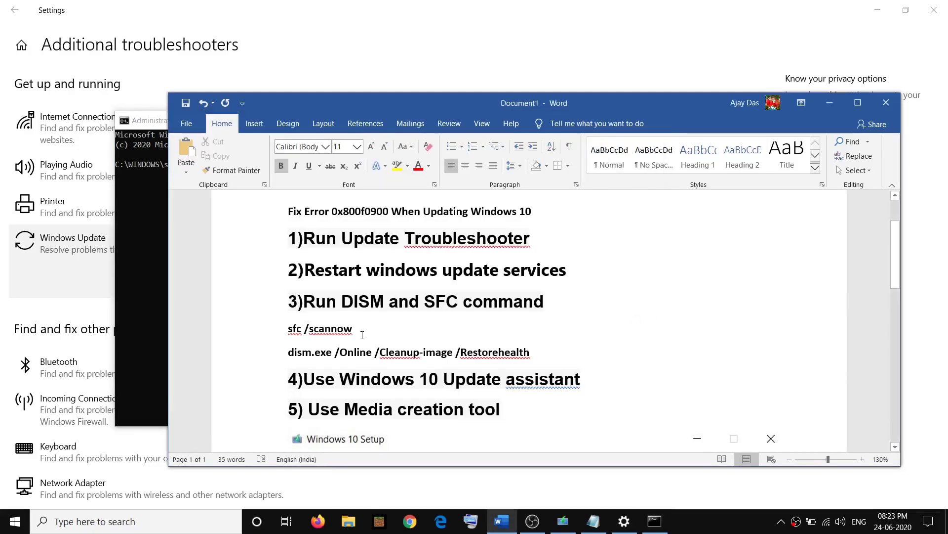
pyautogui.tripleClick(324, 335)
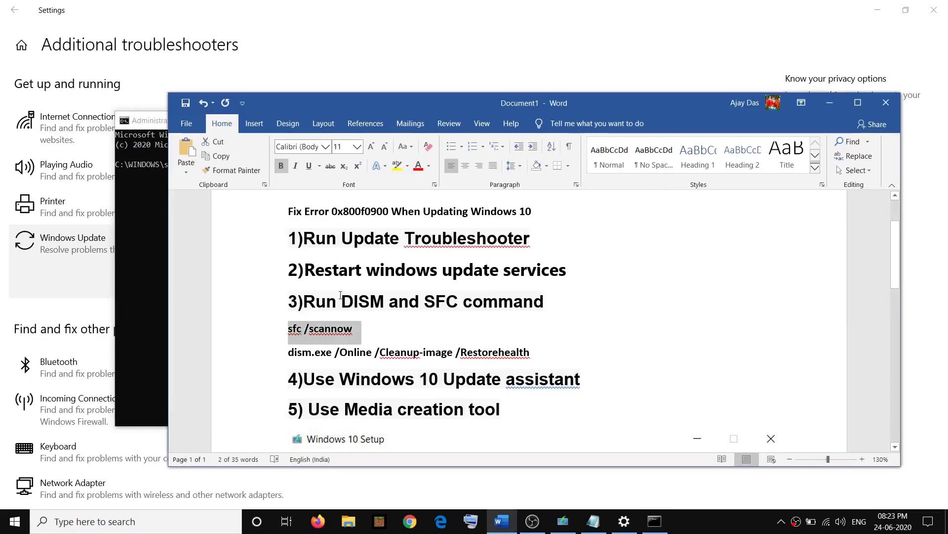
pyautogui.click(147, 181)
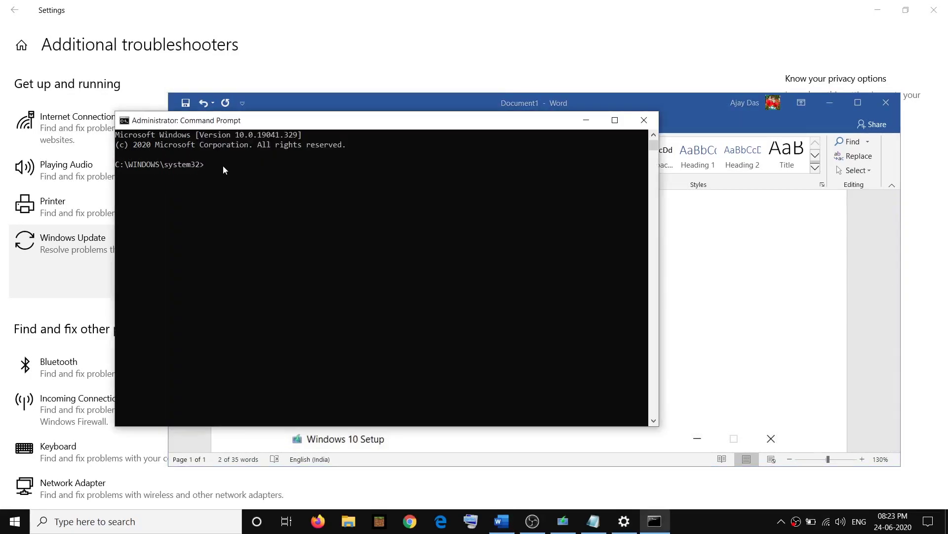
pyautogui.write('sfc /scannow')
pyautogui.press('Return')
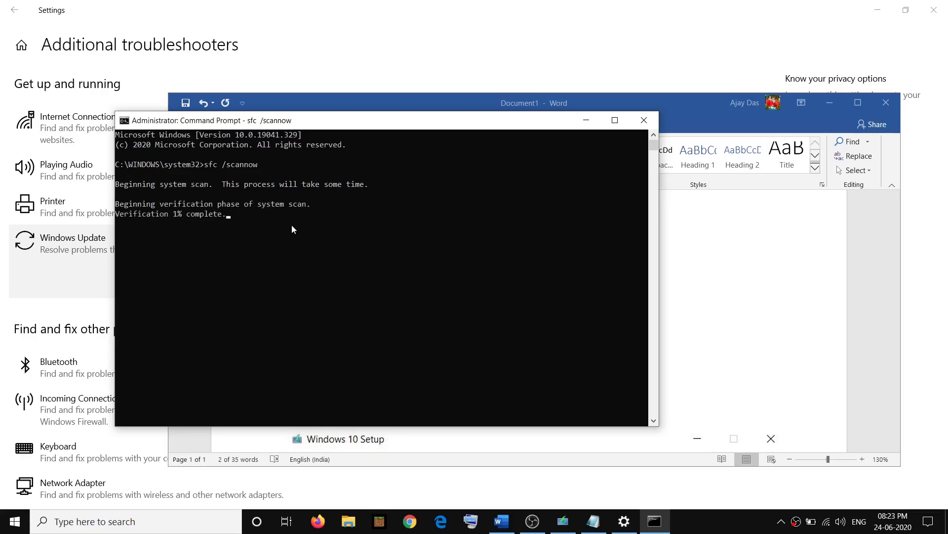
pyautogui.click(591, 123)
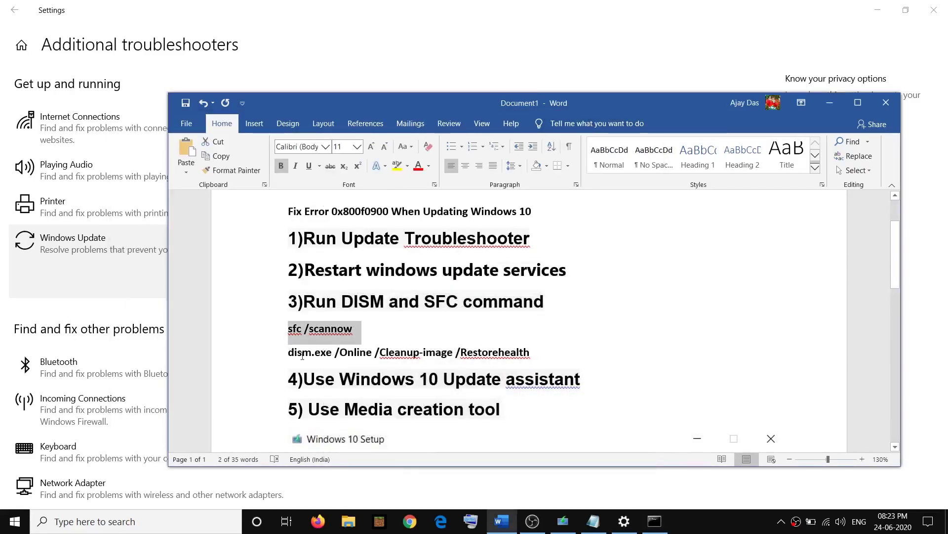
# Search Windows for "powershell" and run Windows PowerShell as administrator.
pyautogui.moveTo(303, 356); pyautogui.dragTo(534, 354)
pyautogui.click(119, 527)
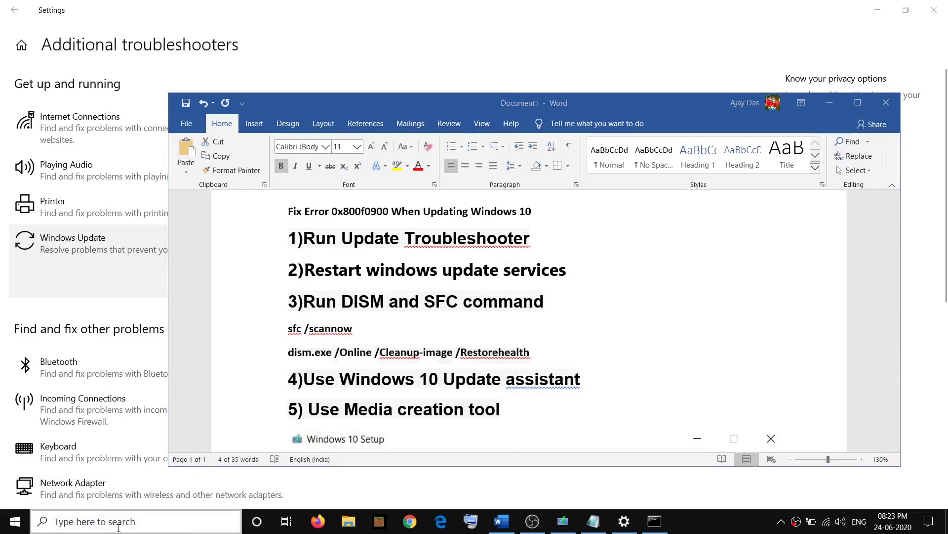
pyautogui.write('powers')
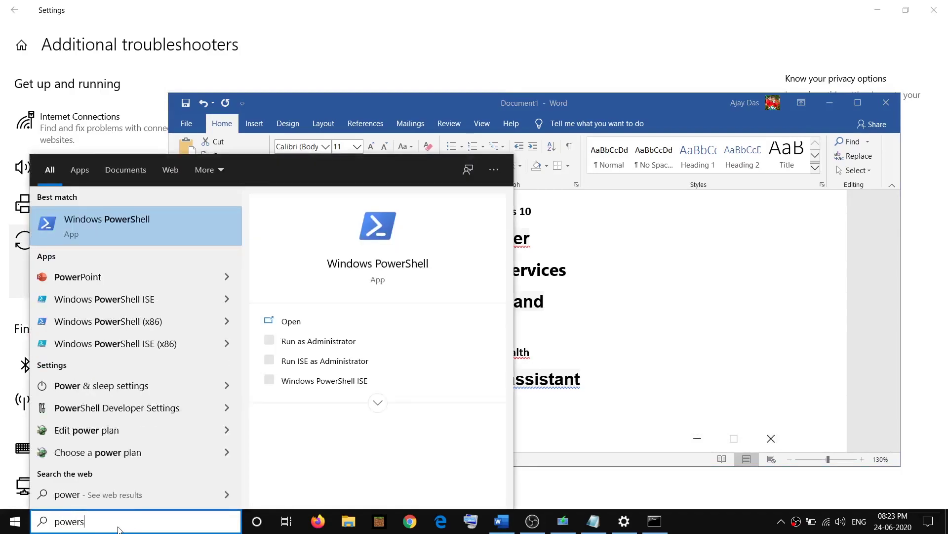
pyautogui.write('hell')
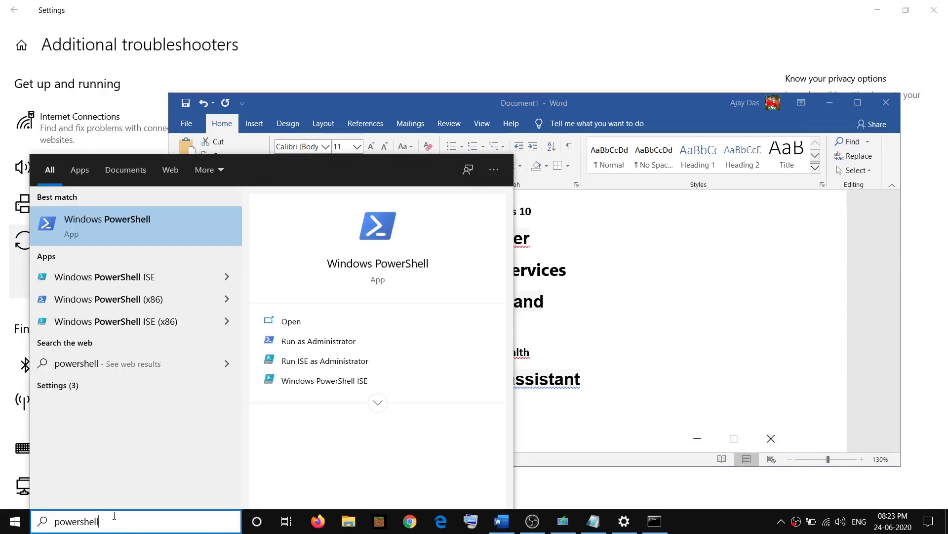
pyautogui.rightClick(118, 230)
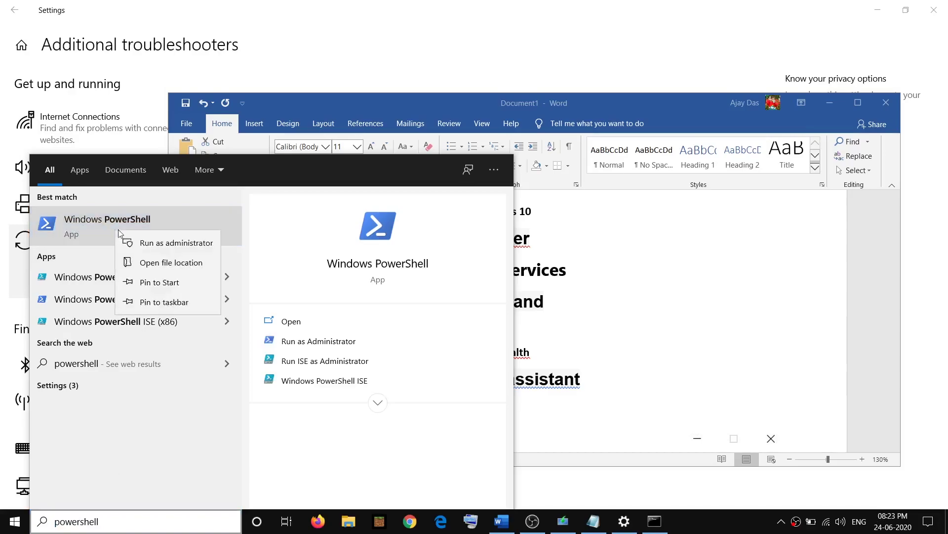
pyautogui.click(176, 243)
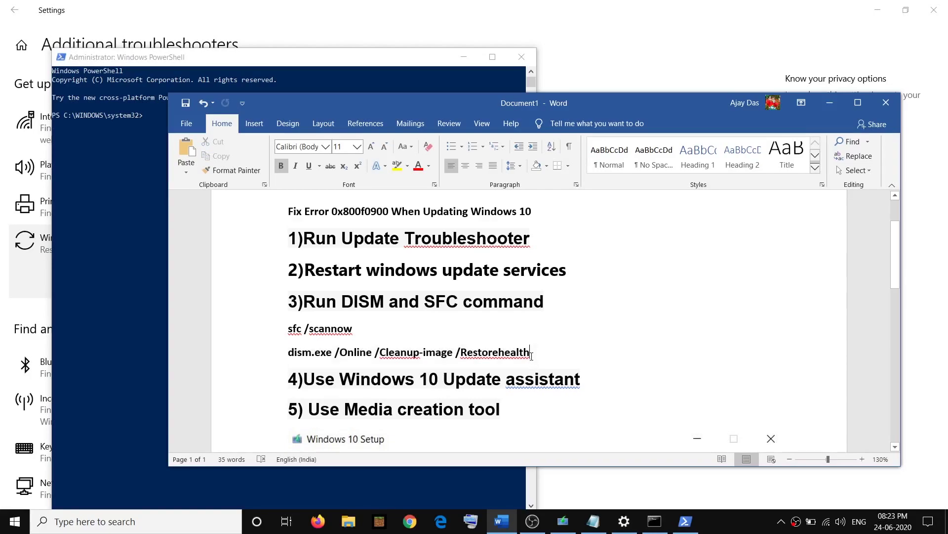
# Run the notes' dism.exe /Online /Cleanup-image /Restorehealth command in the administrator PowerShell window.
pyautogui.moveTo(534, 352); pyautogui.dragTo(302, 351)
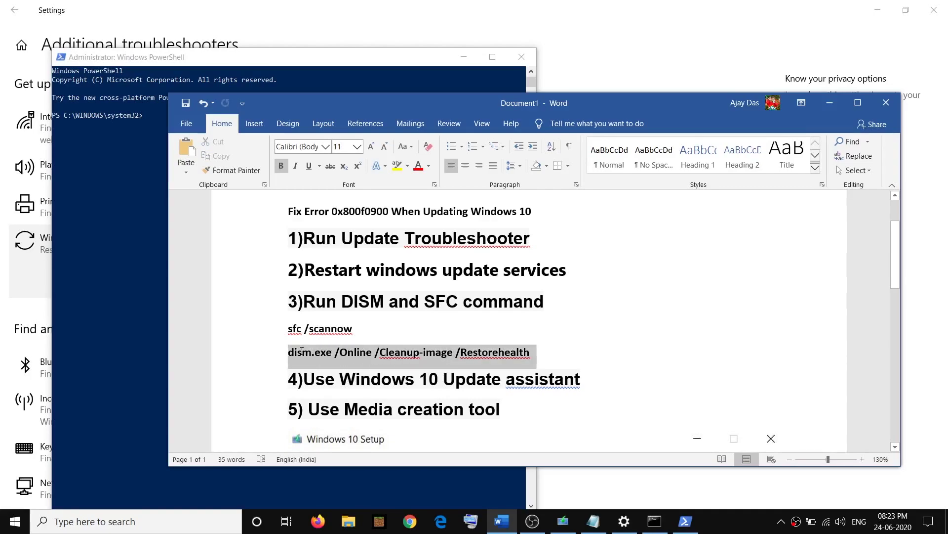
pyautogui.click(147, 121)
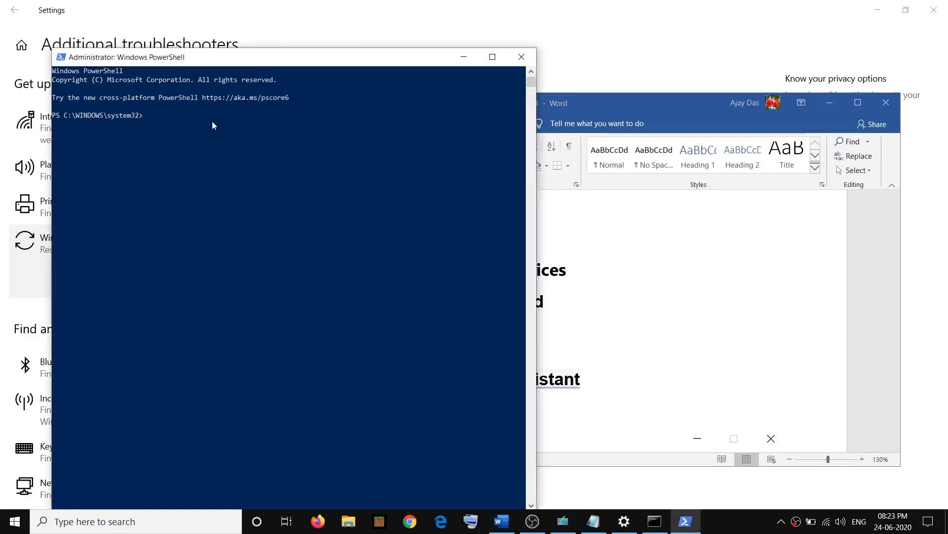
pyautogui.click(155, 119)
pyautogui.write('dism.exe /Online /Cleanup-image /Restorehealth')
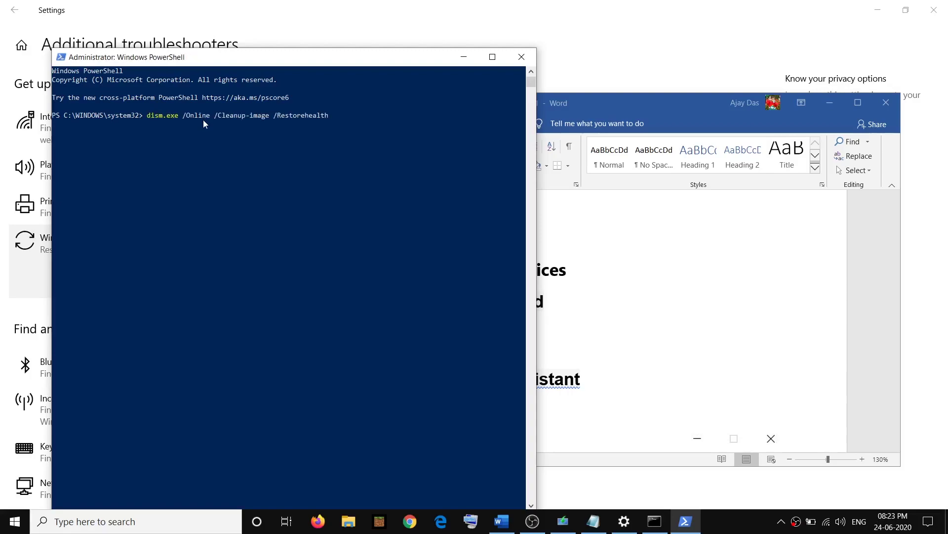
pyautogui.press('Return')
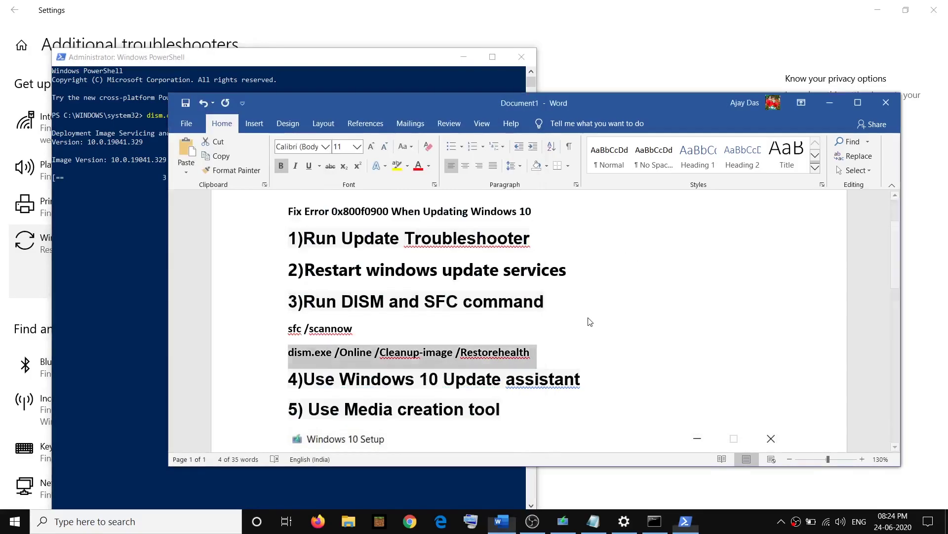
# Return to the Word notes and review the fourth fix, Use Windows 10 Update assistant.
pyautogui.click(587, 317)
pyautogui.scroll(-3, 529, 334)
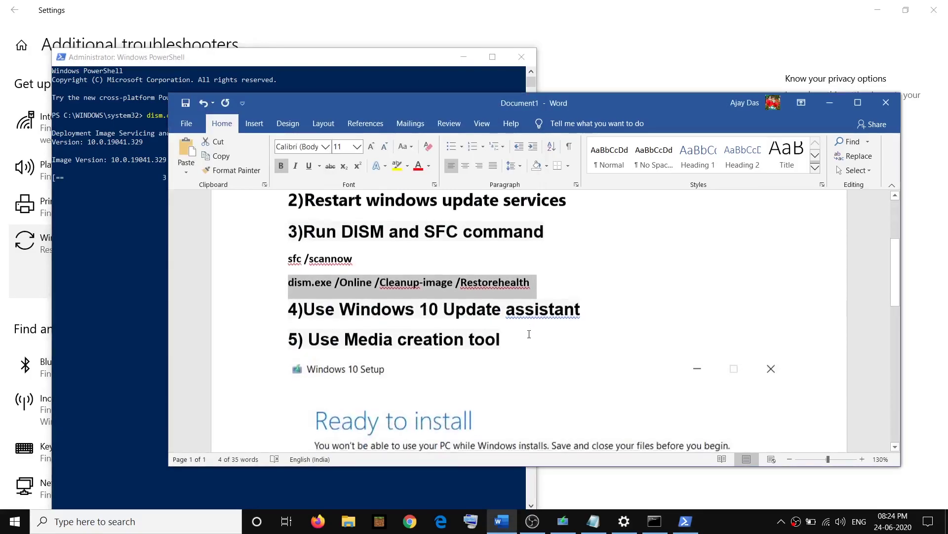
pyautogui.moveTo(586, 302); pyautogui.dragTo(302, 307)
pyautogui.click(446, 316)
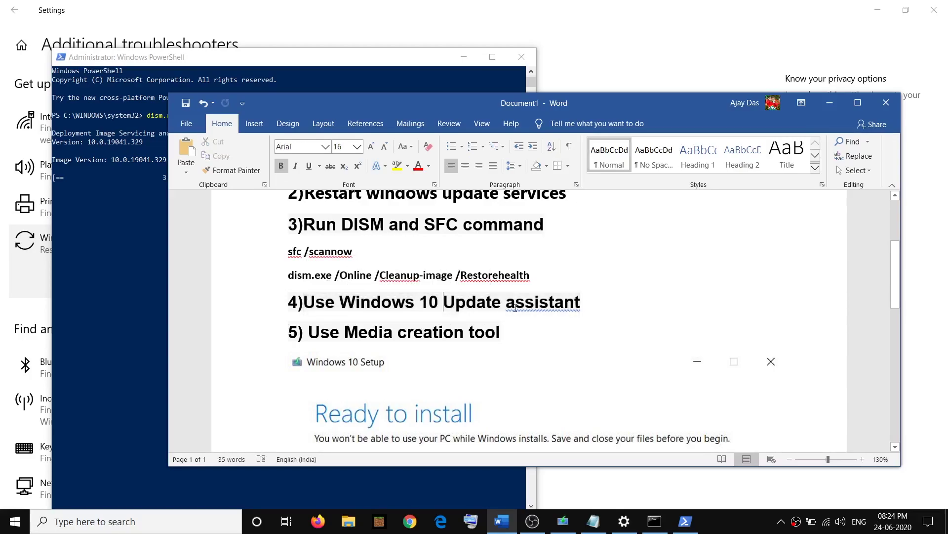
# Search the web in Chrome for "media creation tool" and open Microsoft's Windows 10 download result.
pyautogui.click(410, 522)
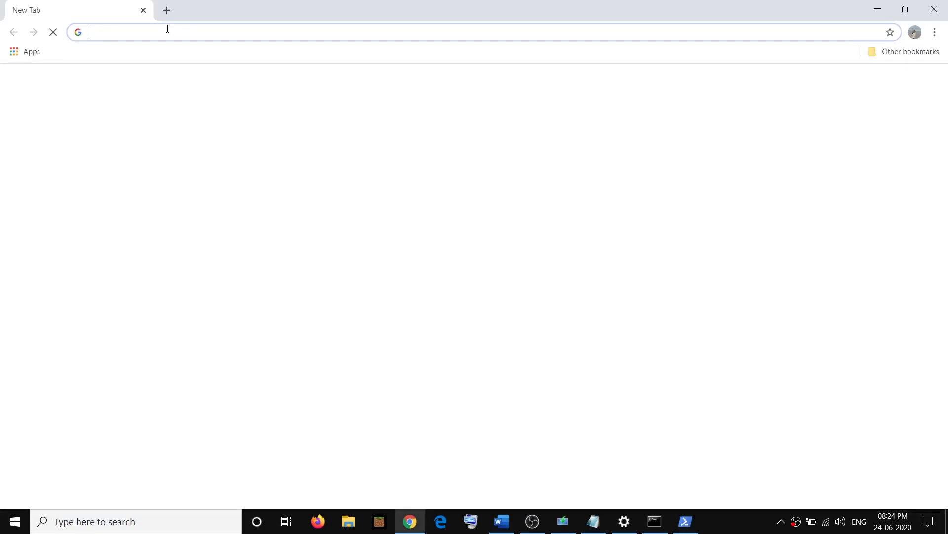
pyautogui.write('media crea')
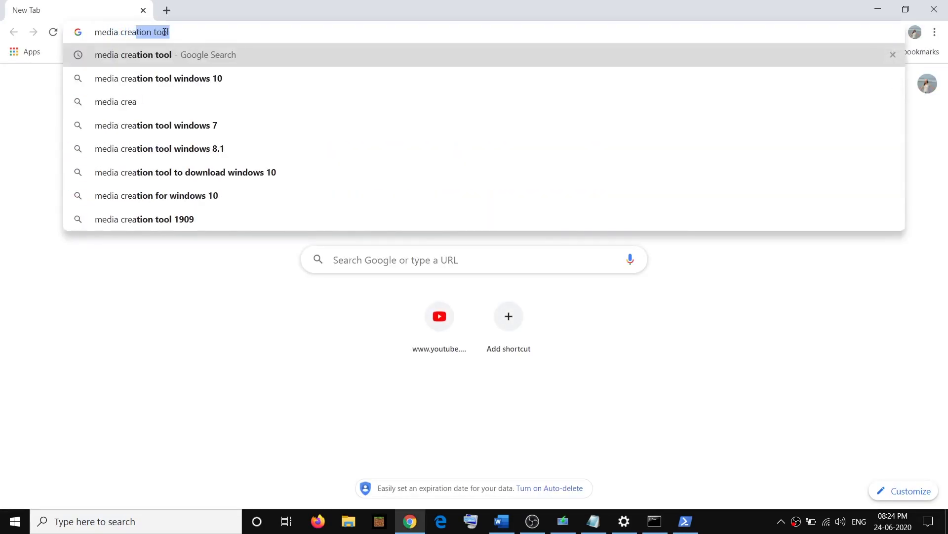
pyautogui.click(180, 30)
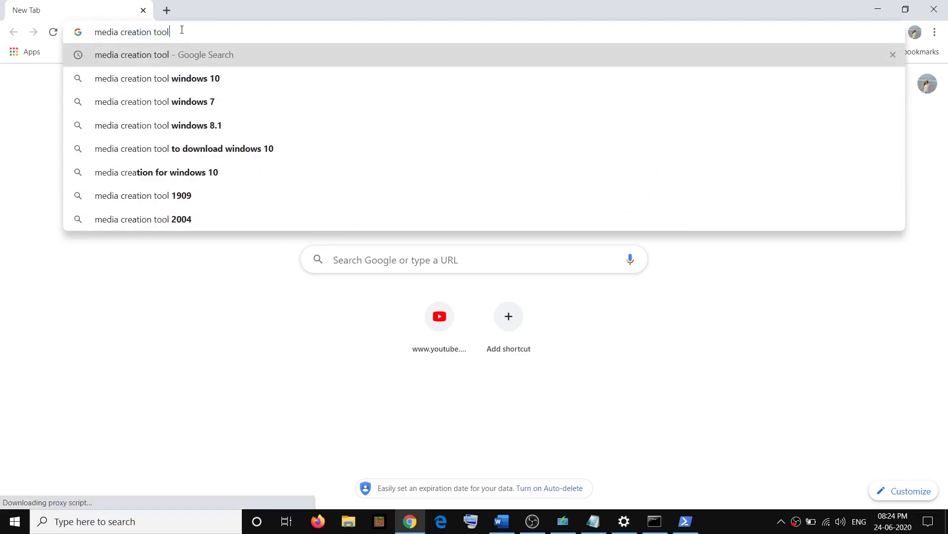
pyautogui.hotkey('ctrl', 'a')
pyautogui.click(174, 63)
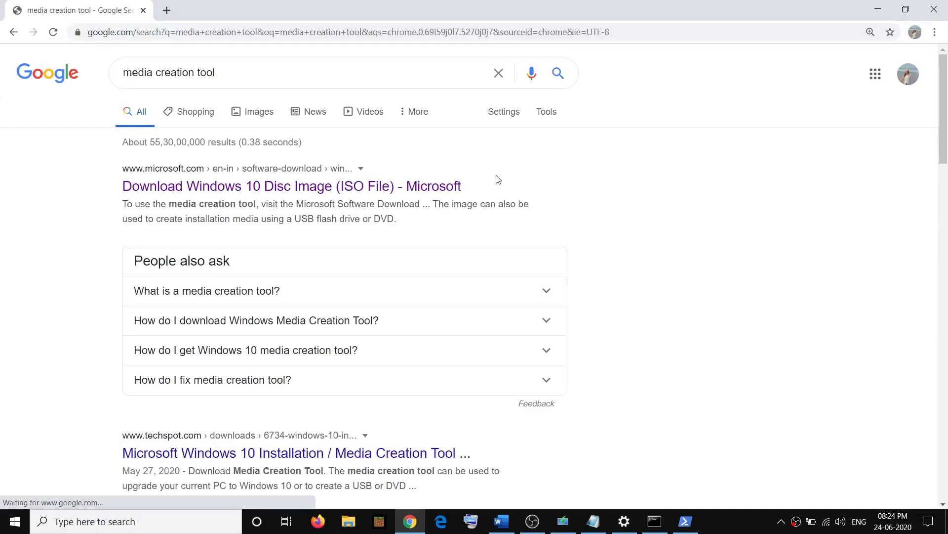
pyautogui.click(274, 192)
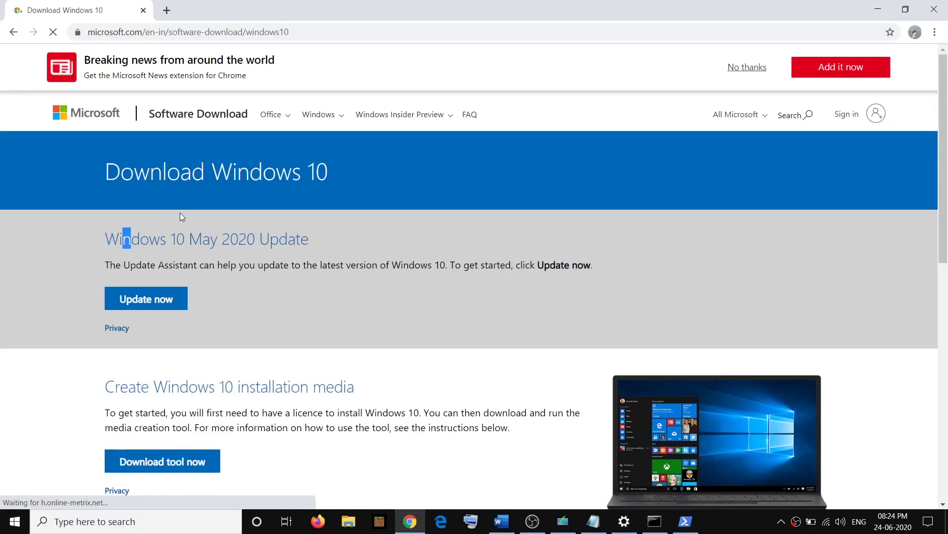
# Download the Update Assistant from the Windows 10 May 2020 Update section and launch the downloaded file.
pyautogui.moveTo(178, 239); pyautogui.dragTo(196, 265)
pyautogui.click(215, 291)
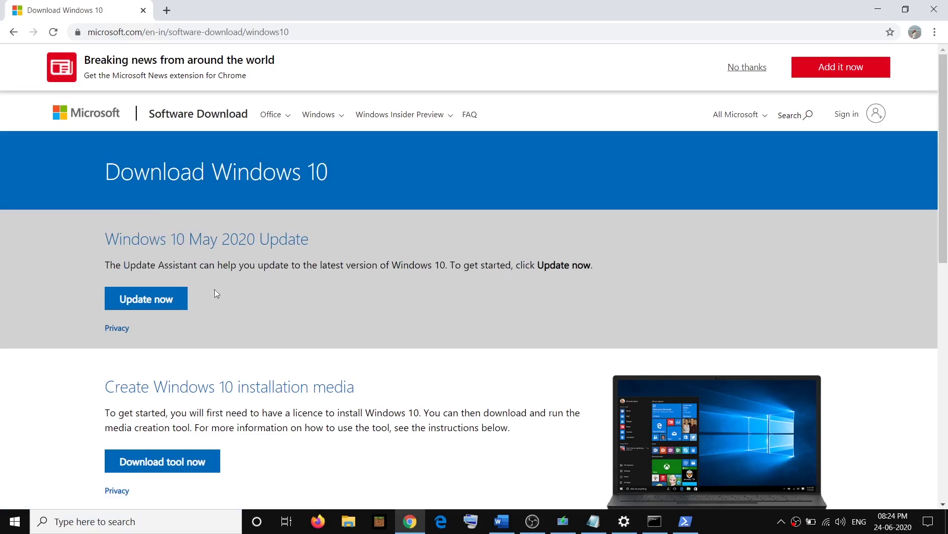
pyautogui.click(184, 304)
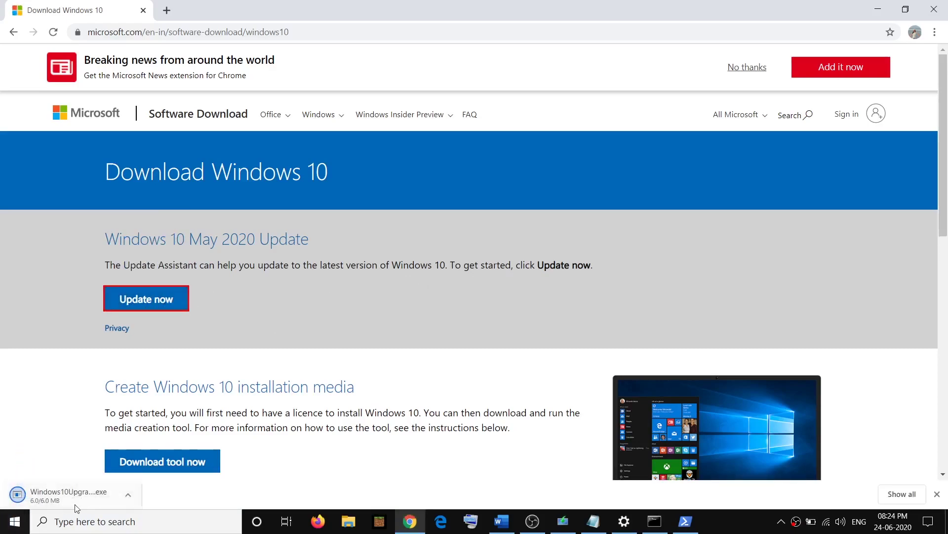
pyautogui.click(53, 494)
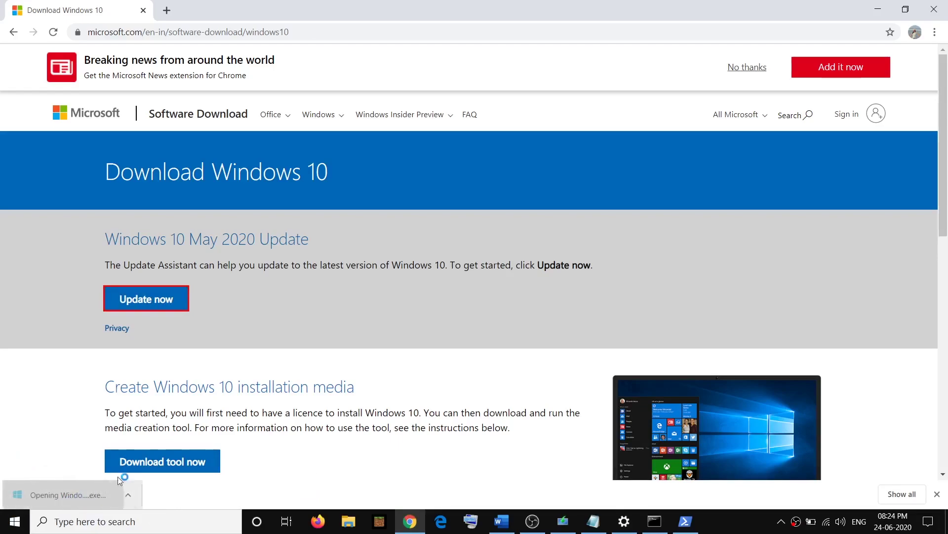
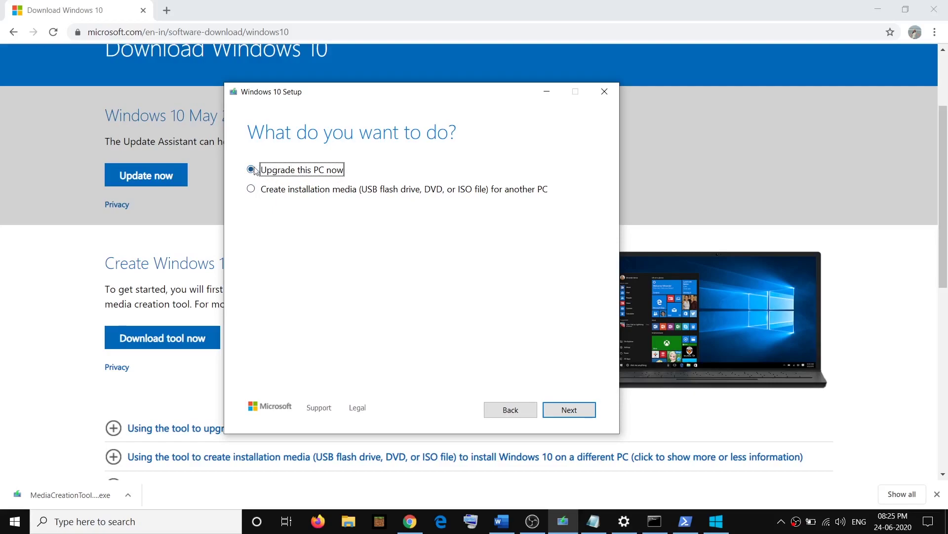
# Continue Windows 10 Setup with the Upgrade this PC now option, then return to the download page.
pyautogui.click(570, 412)
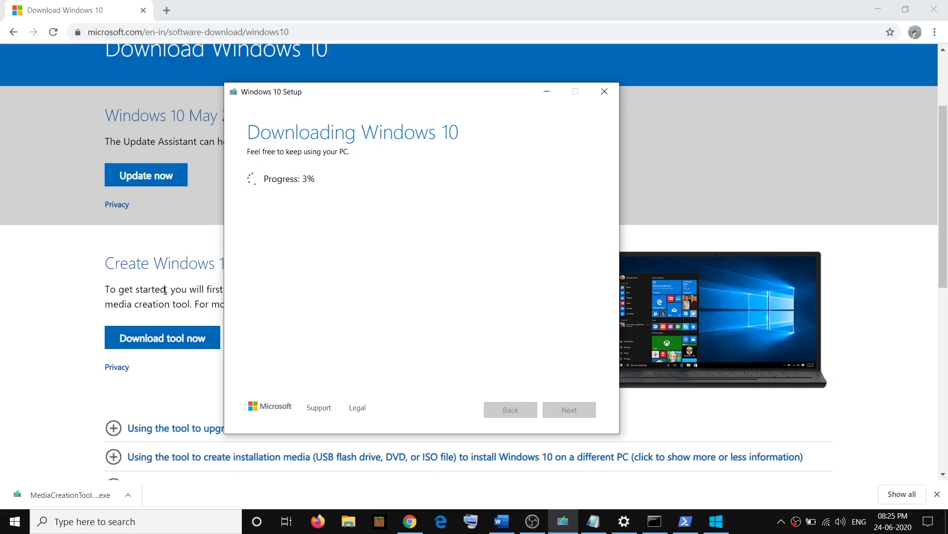
pyautogui.click(165, 290)
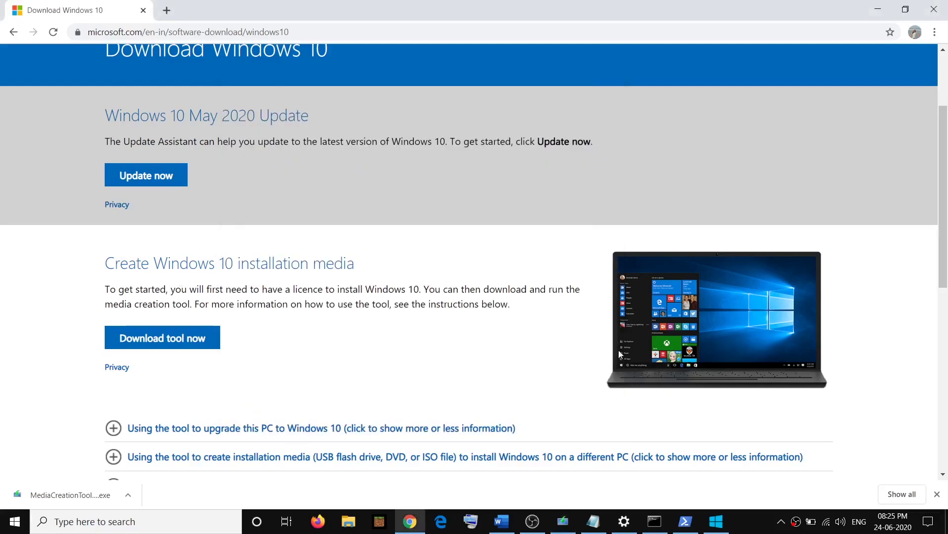
# Switch to the Word notes, maximize the window, and examine the Ready to install screenshot and the list of fixes.
pyautogui.click(500, 522)
pyautogui.scroll(-1, 642, 321)
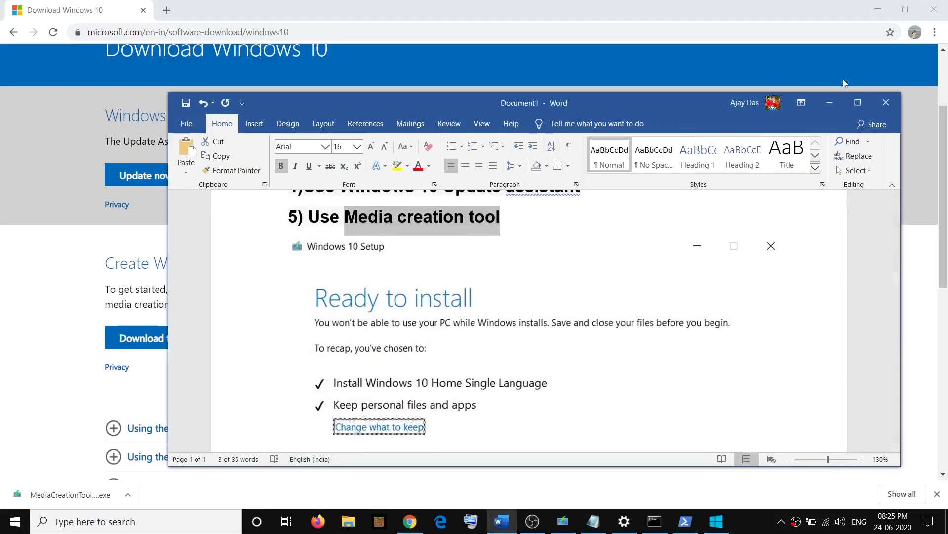
pyautogui.click(858, 103)
pyautogui.scroll(2, 410, 267)
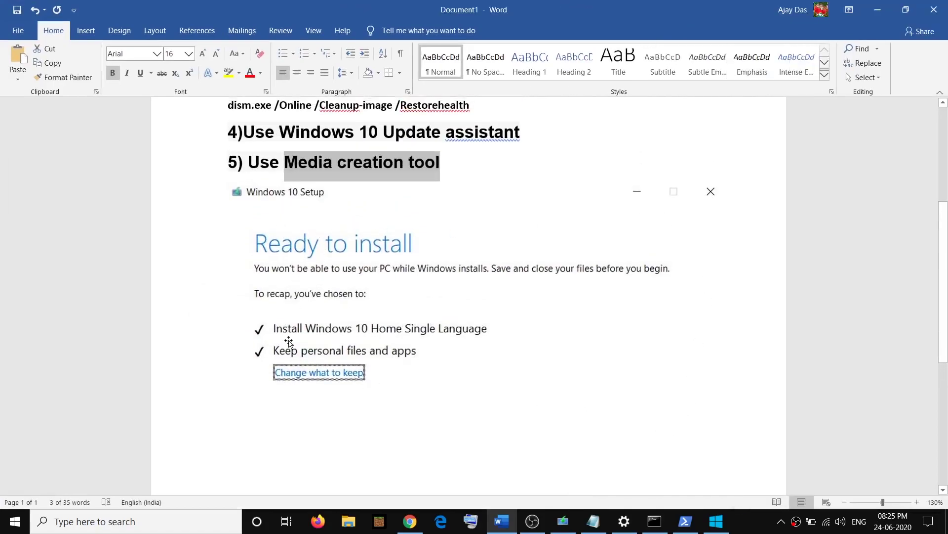
pyautogui.scroll(-1, 303, 292)
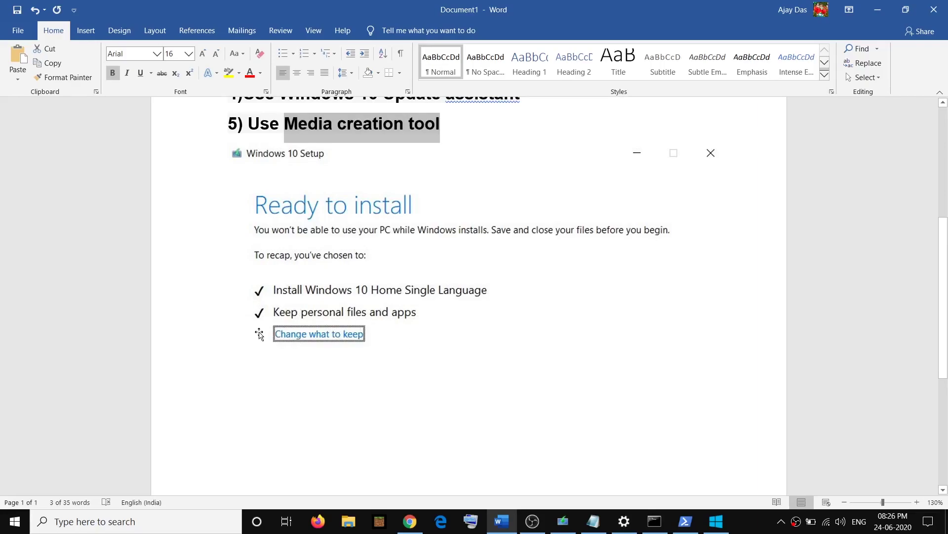
pyautogui.scroll(-2, 383, 281)
pyautogui.scroll(2, 385, 291)
pyautogui.scroll(-2, 385, 301)
pyautogui.scroll(-3, 385, 301)
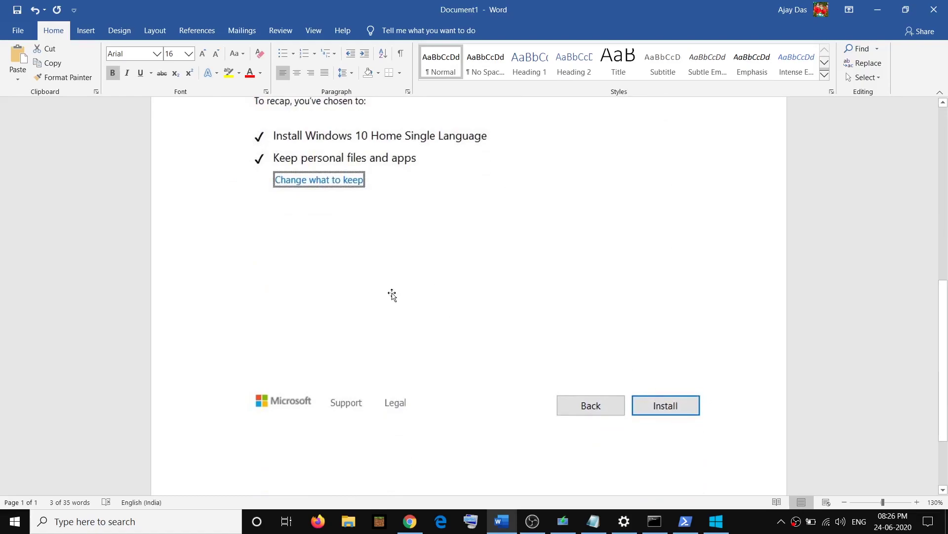
pyautogui.scroll(4, 389, 291)
pyautogui.scroll(3, 481, 370)
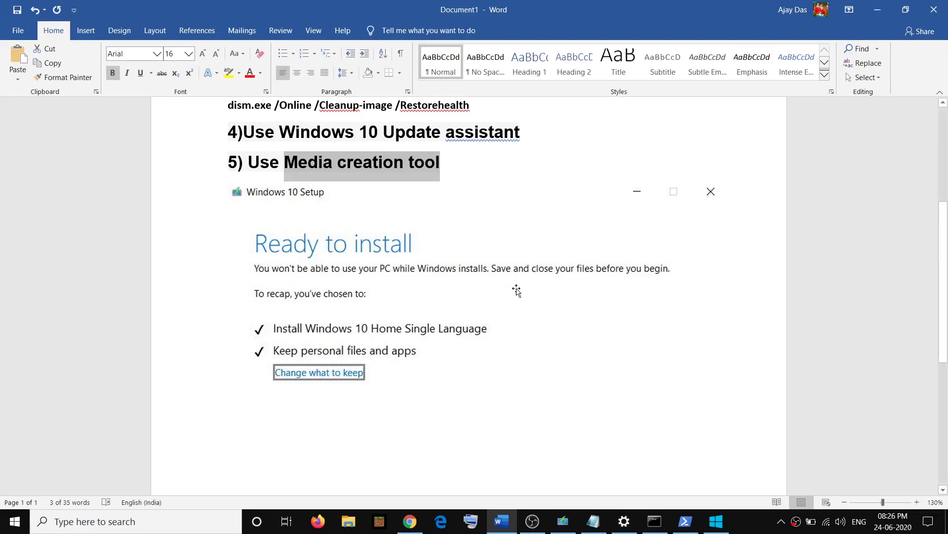
pyautogui.scroll(9, 522, 288)
pyautogui.moveTo(228, 195); pyautogui.dragTo(458, 196)
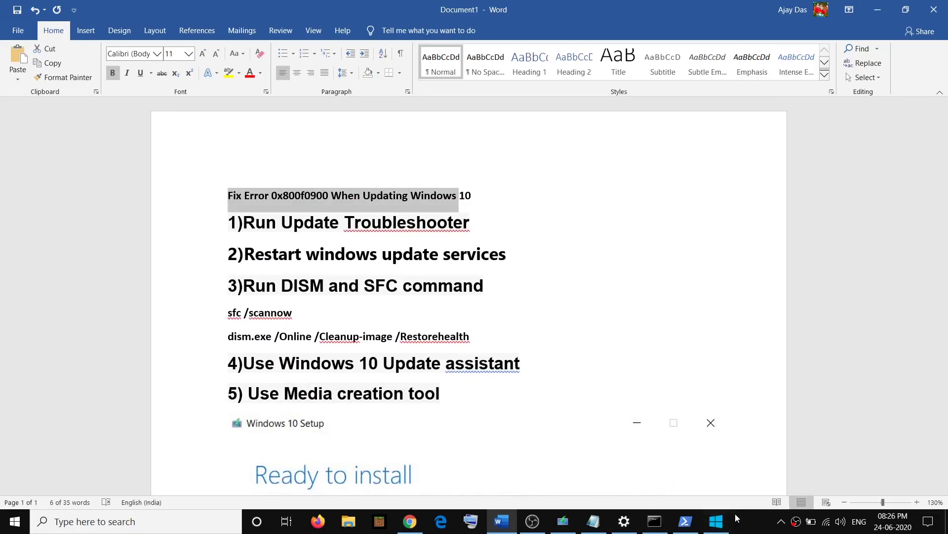